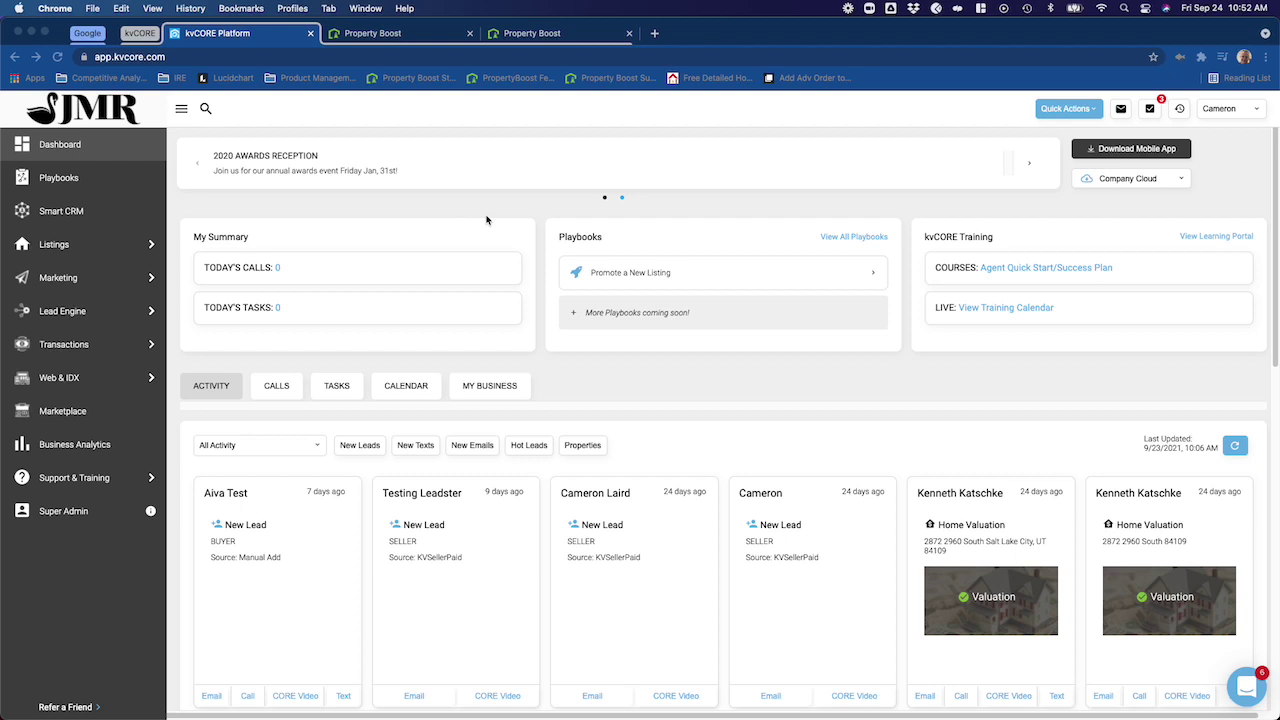
- Go to Listings > Manual Listings in kvCORE's sidebar
click(56, 250)
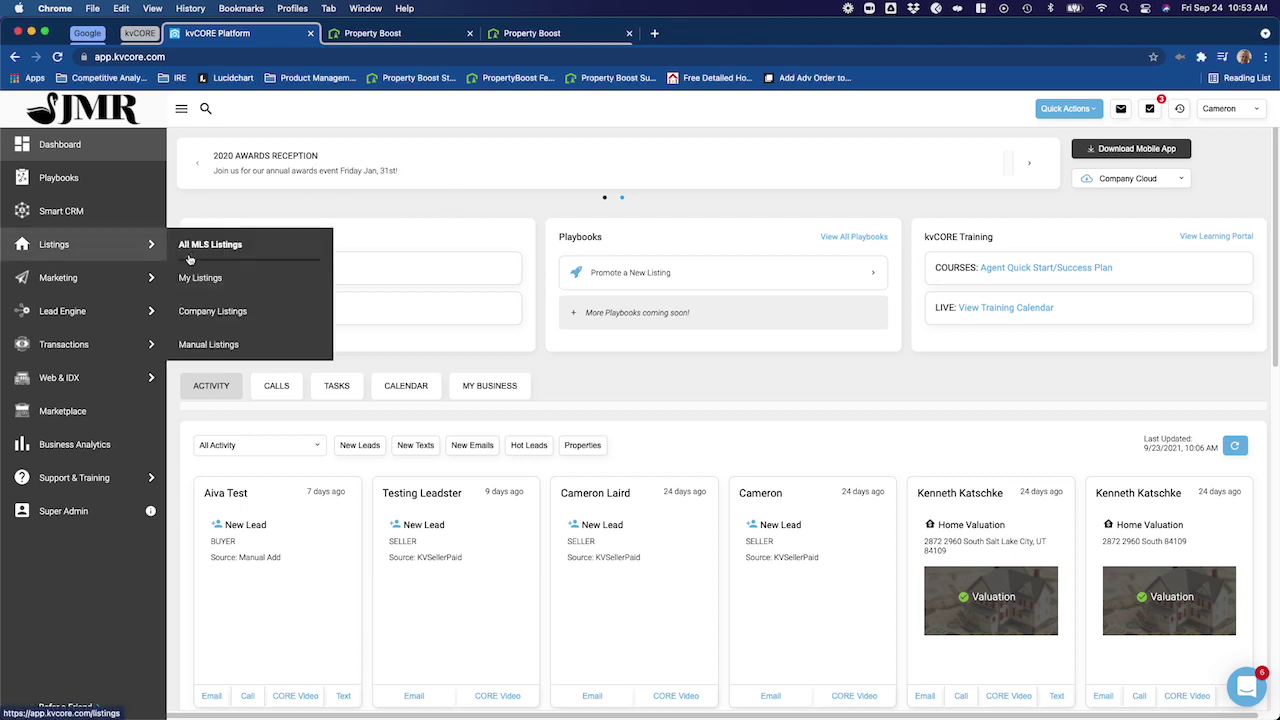
click(200, 344)
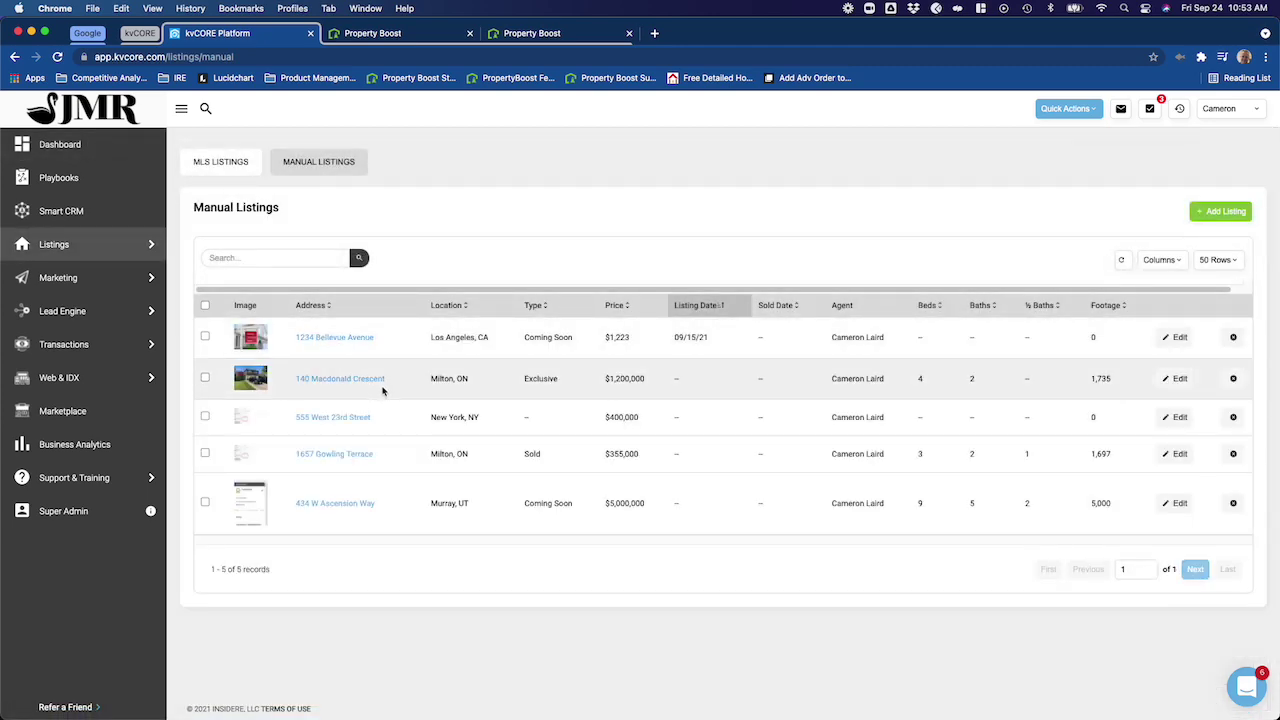
click(1215, 215)
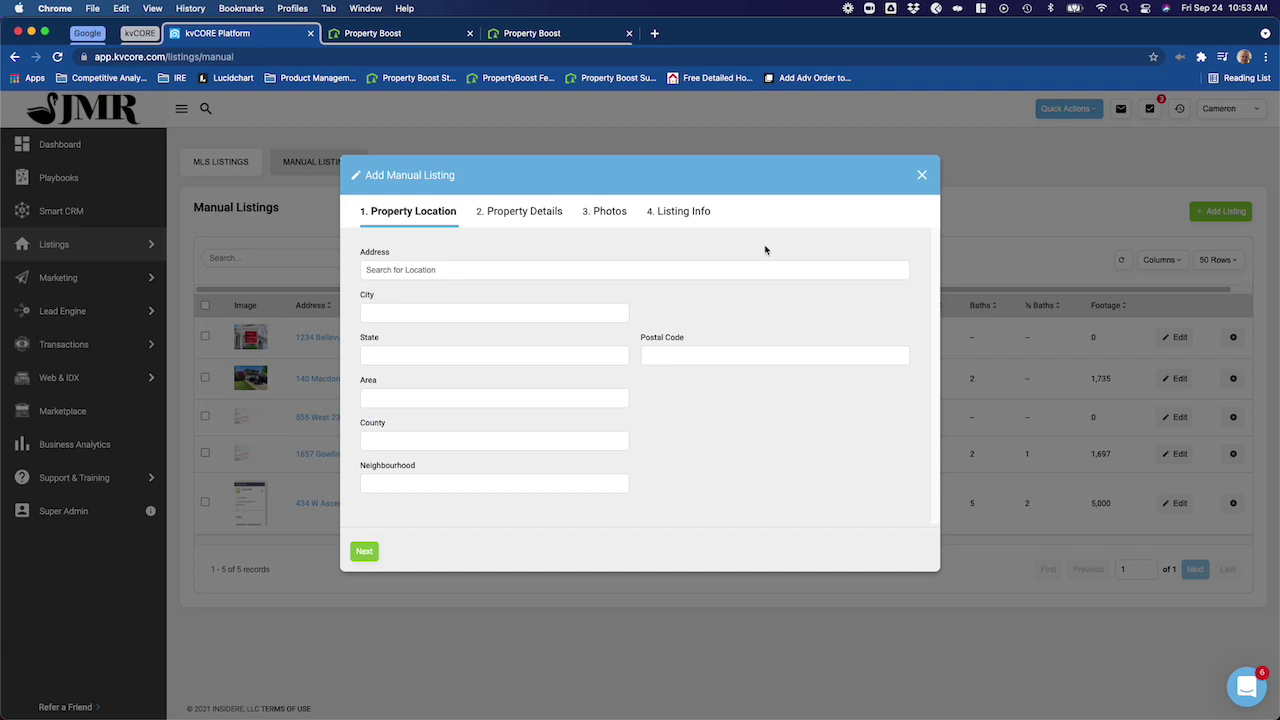
click(493, 270)
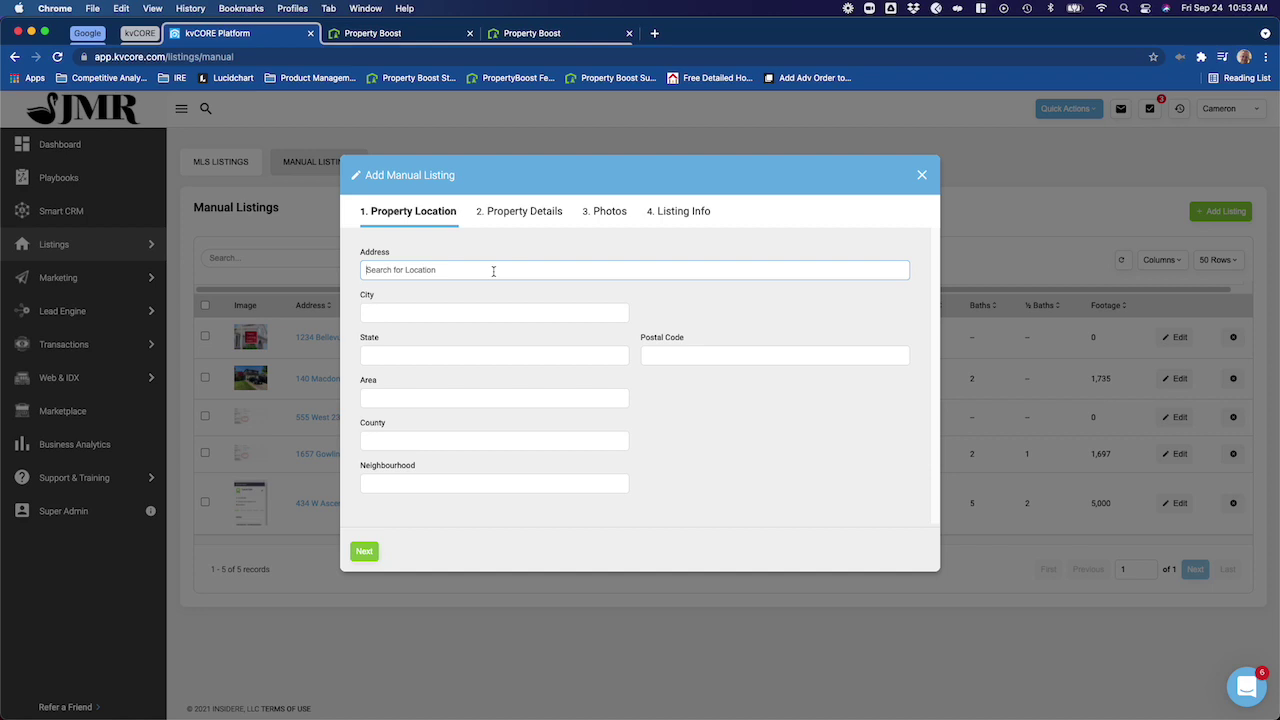
key(Tab)
text(Milton)
key(Tab)
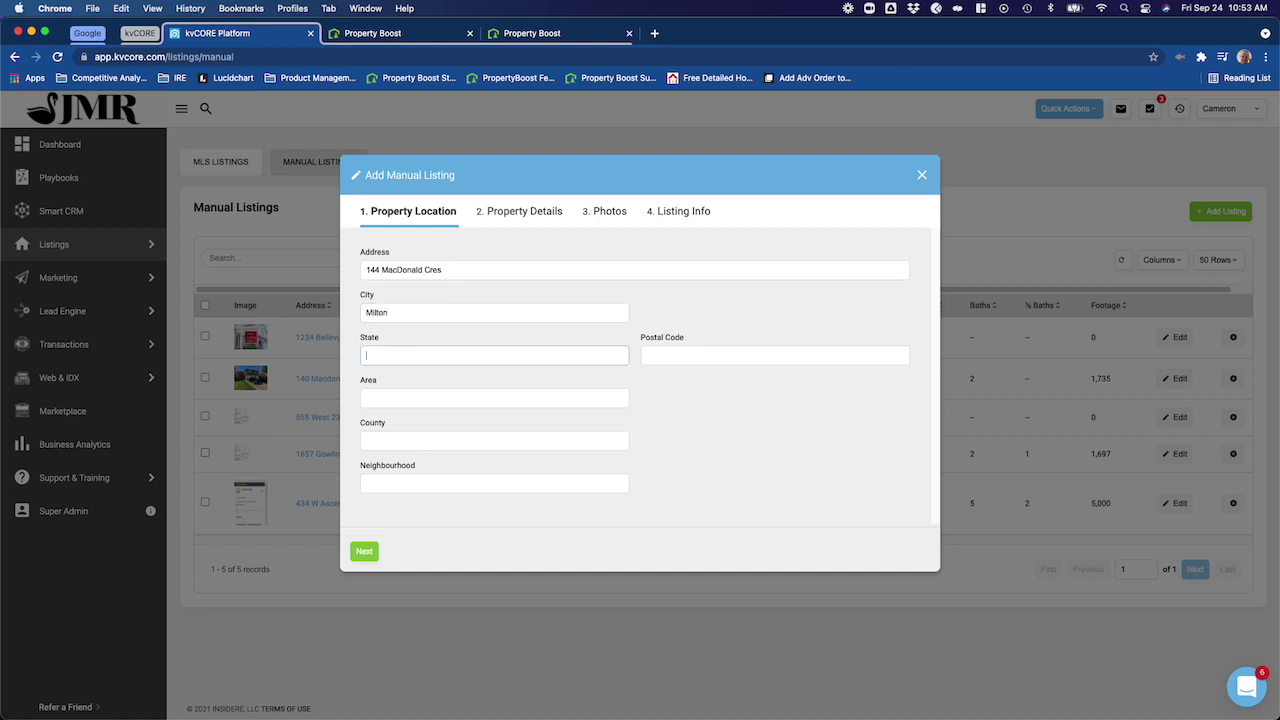
text(ON)
key(Tab)
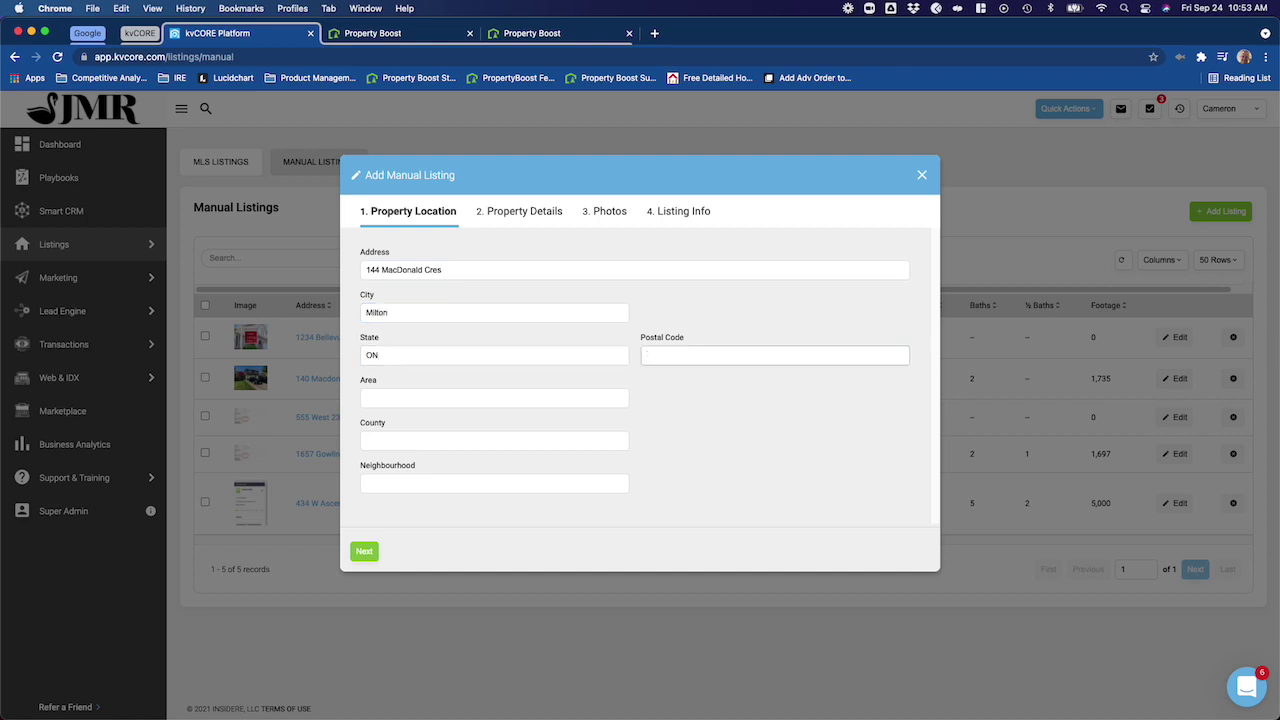
text(10528)
- Move to Property Details and set the Listing Type to Sold
click(364, 551)
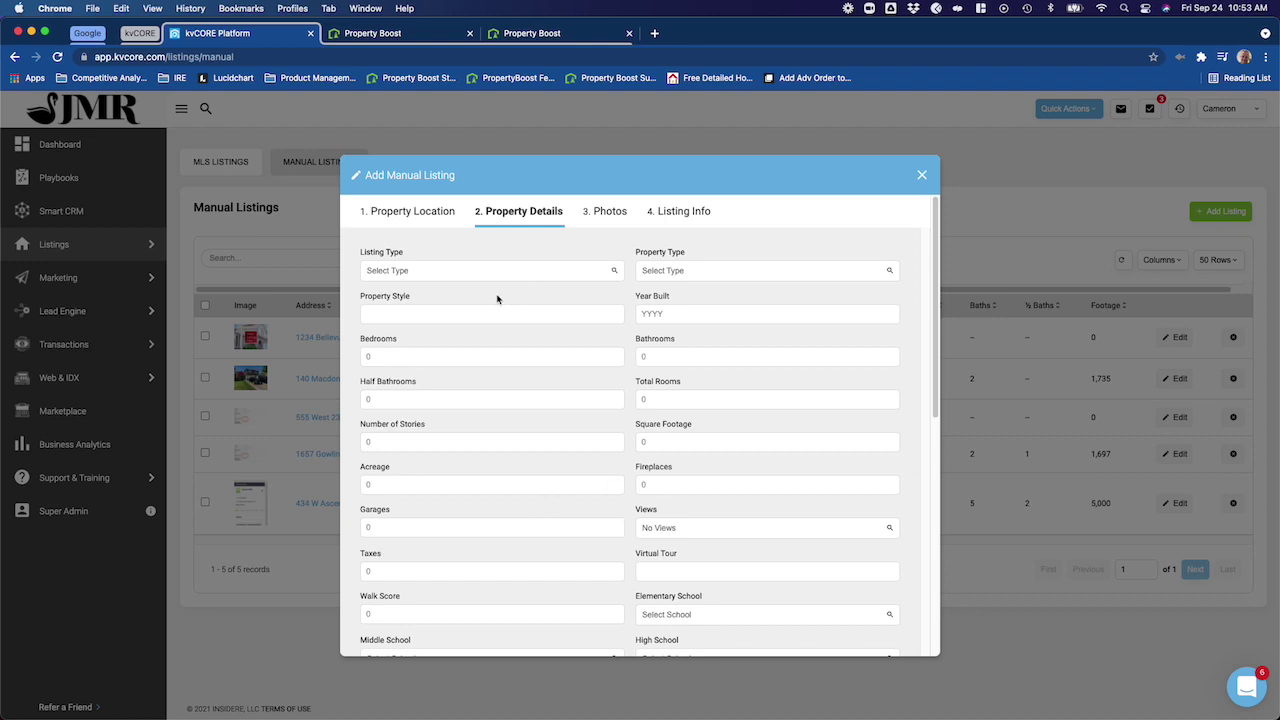
click(386, 270)
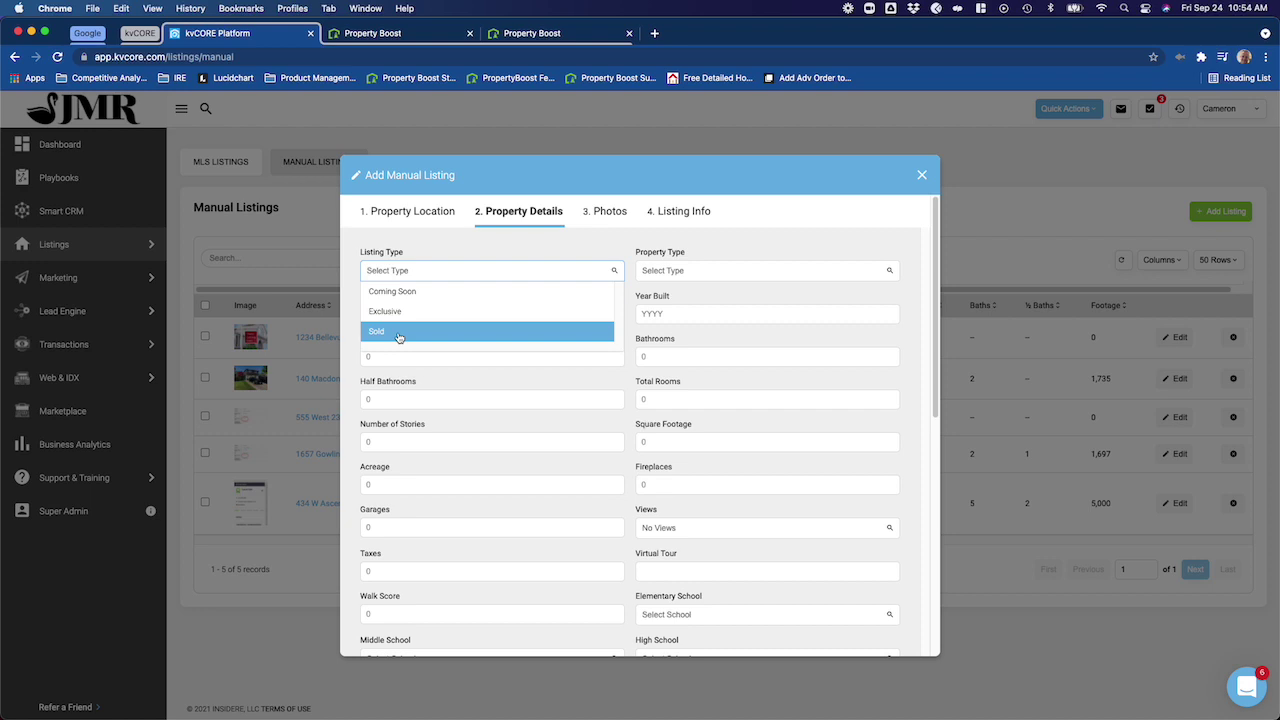
click(398, 336)
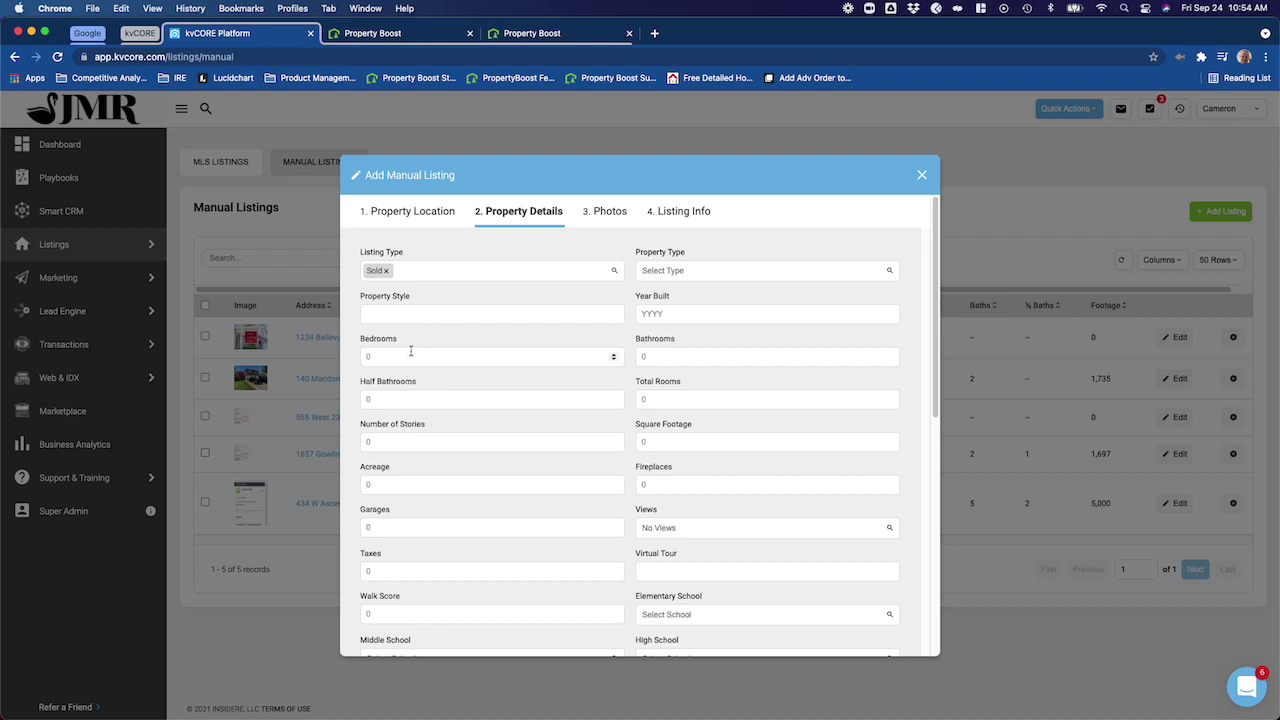
- Enter 4 bedrooms, 2 bathrooms and 2 stories for the listing
click(411, 353)
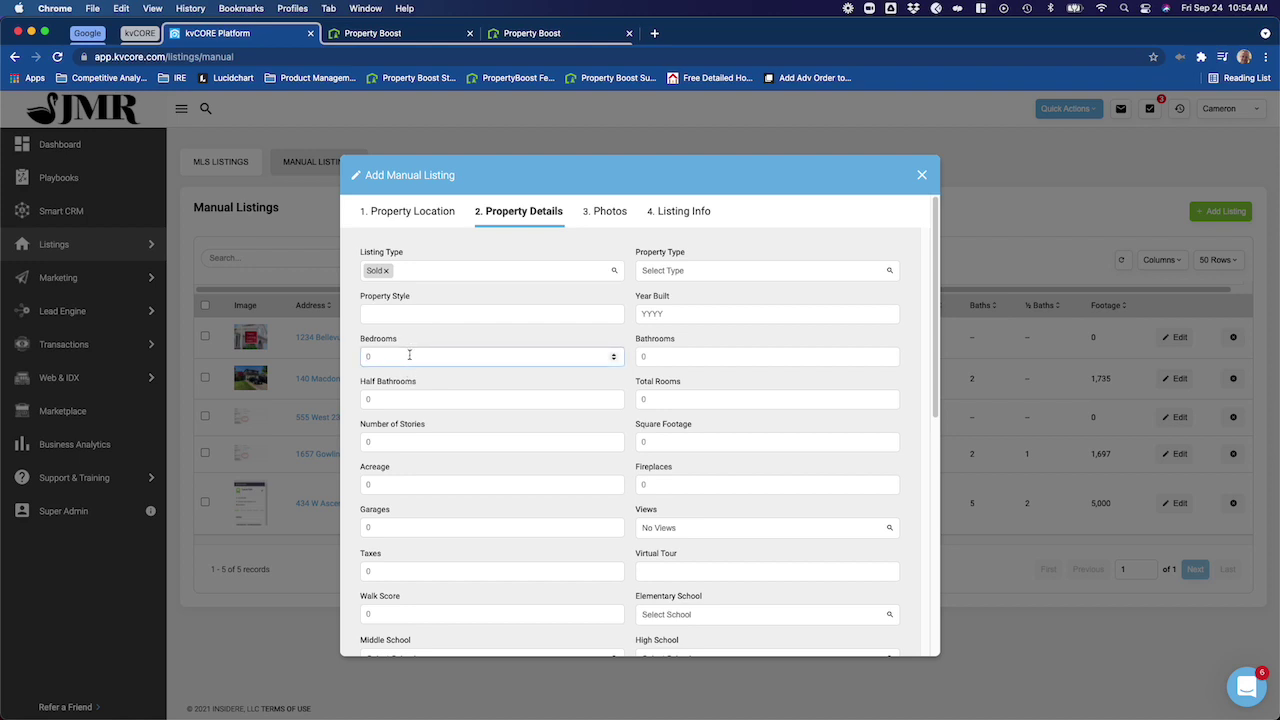
text(4)
click(397, 398)
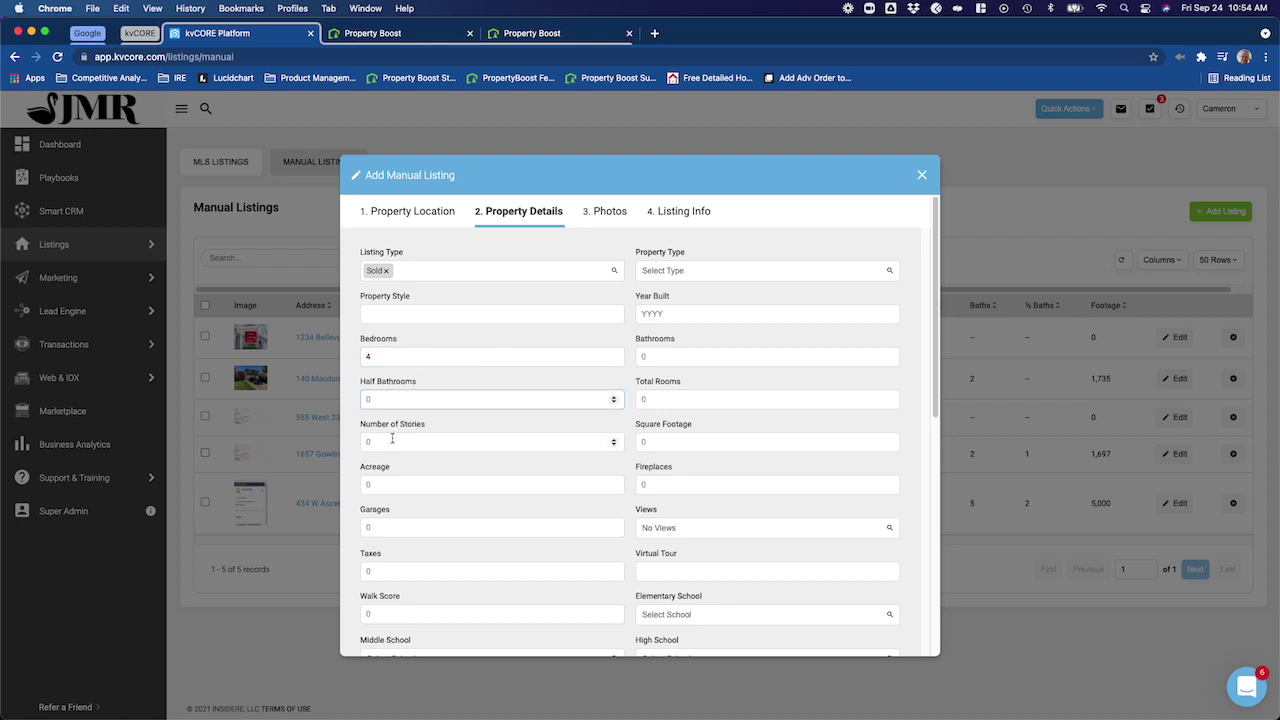
click(392, 440)
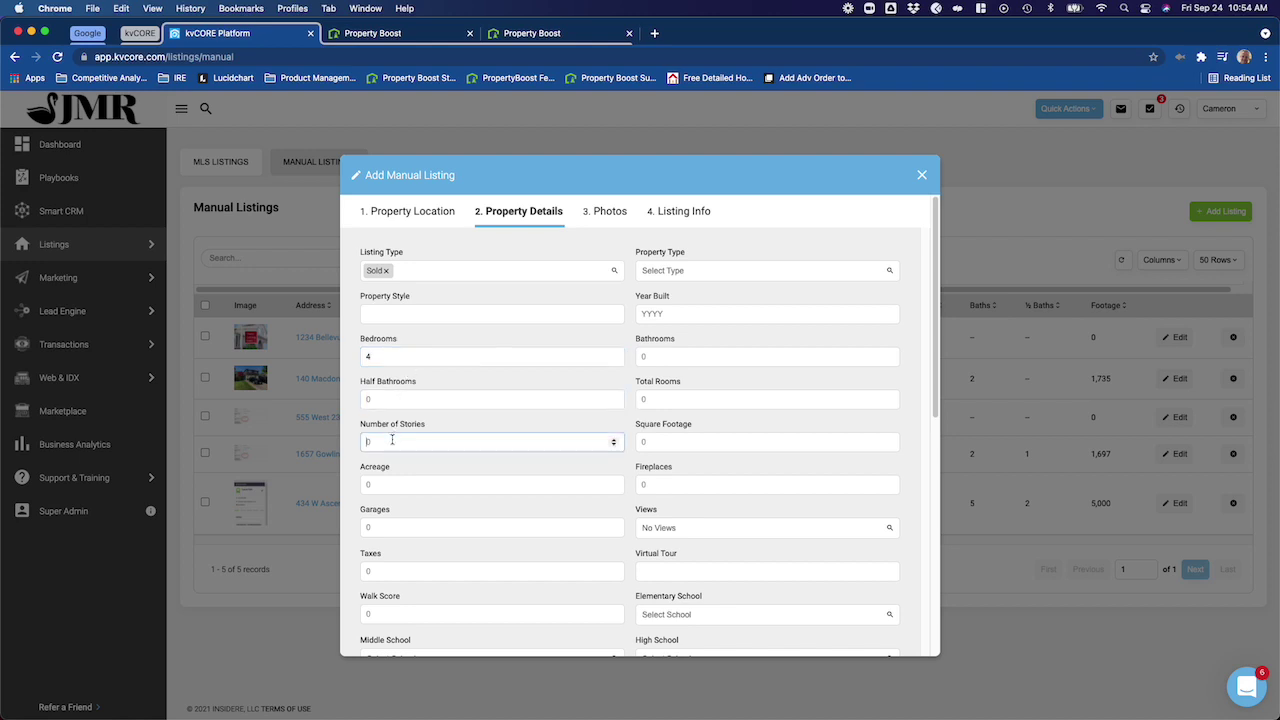
click(680, 358)
text(2)
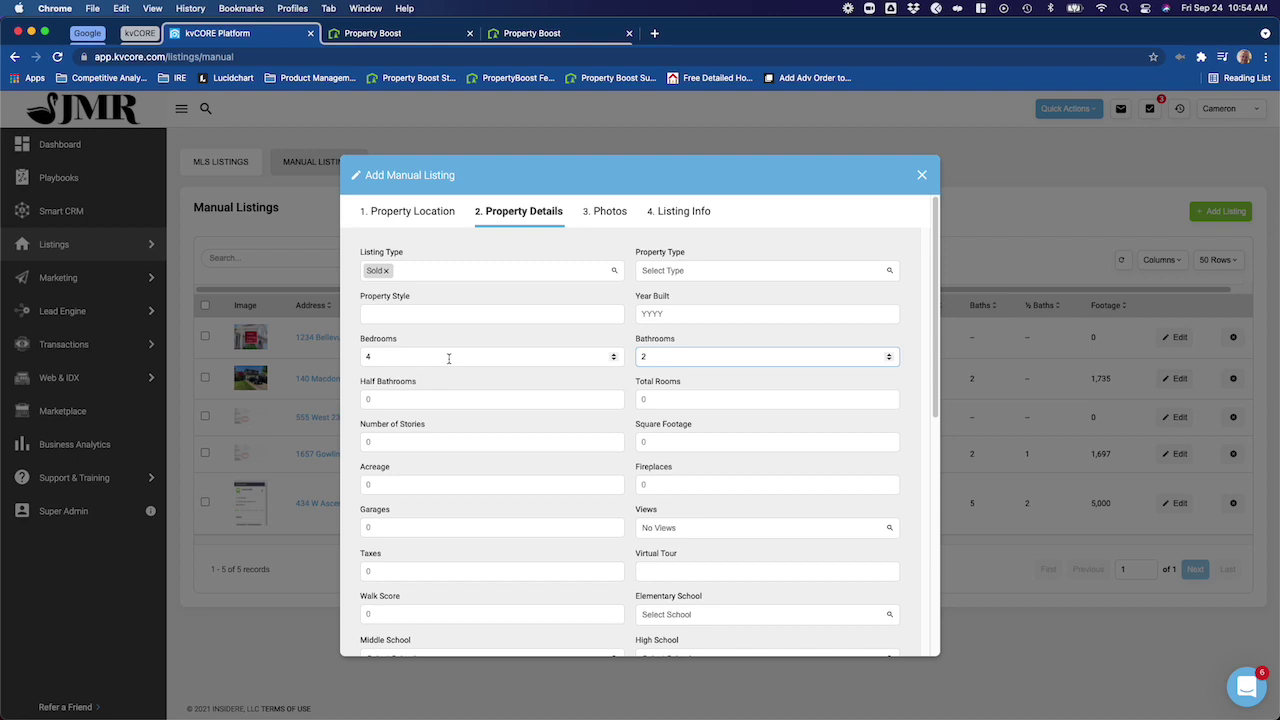
click(436, 438)
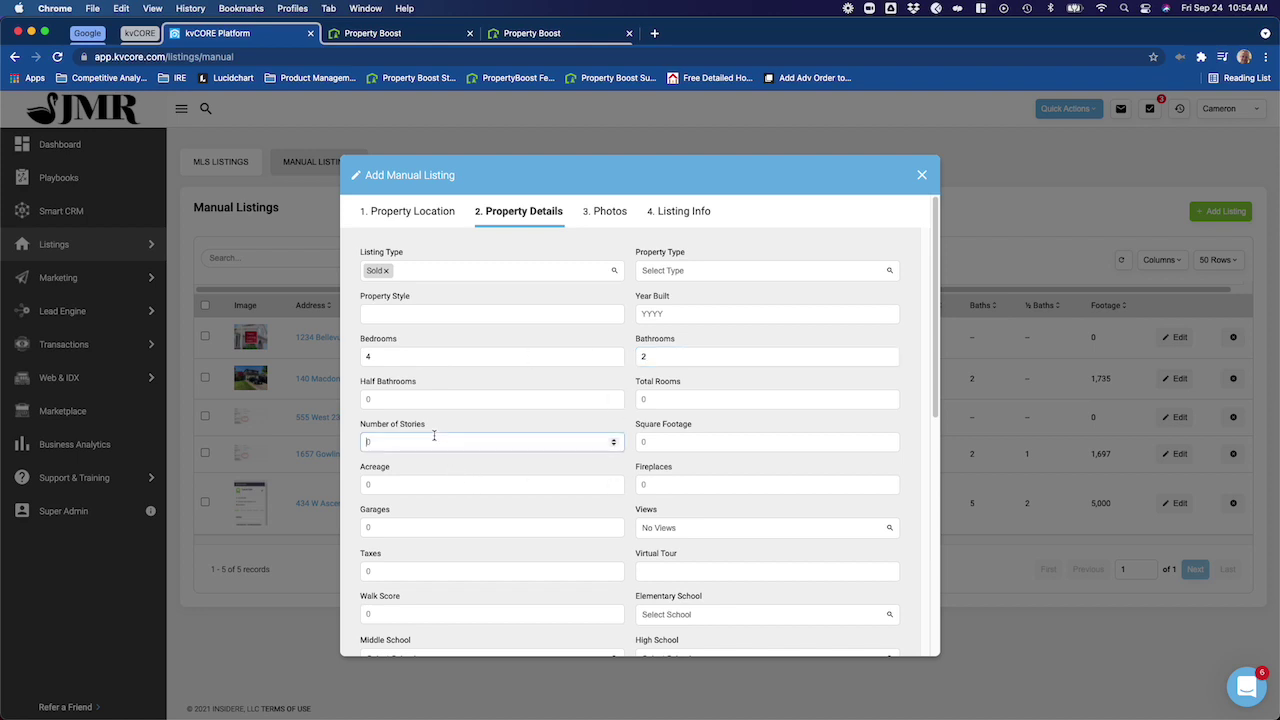
text(2)
scroll(738, 375, down, 15)
scroll(737, 371, up, 15)
scroll(638, 370, down, 1)
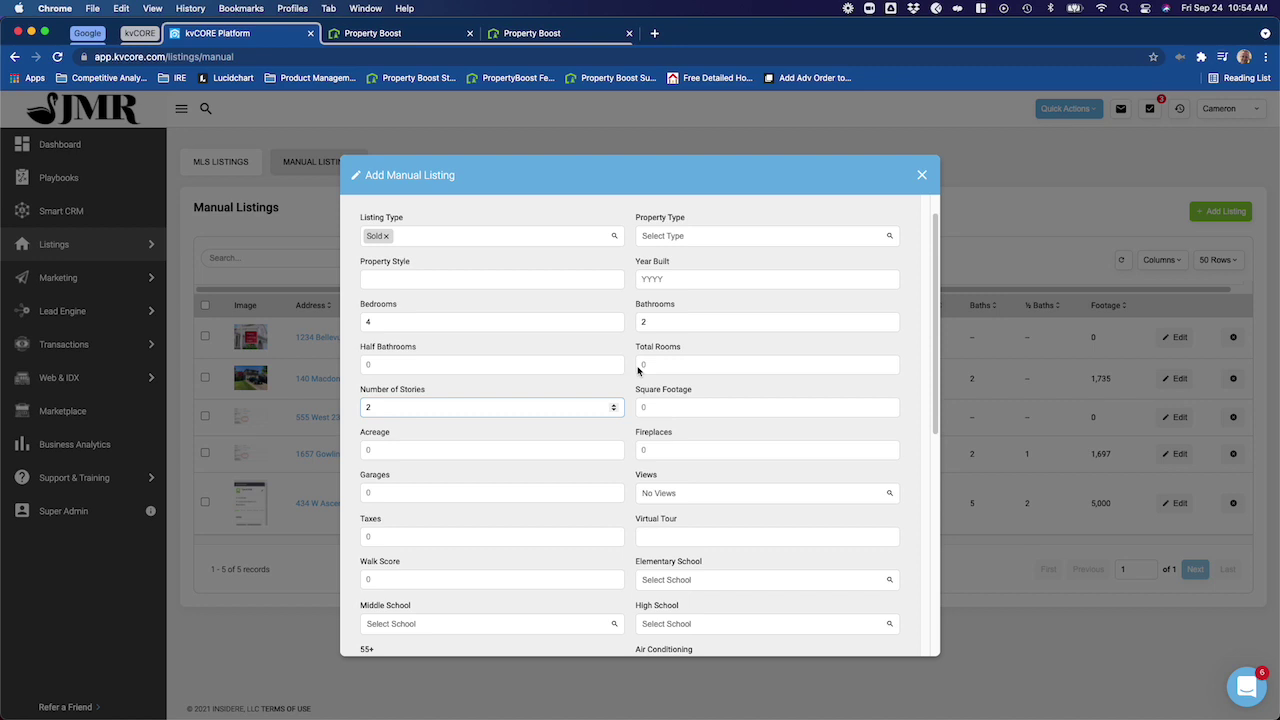
scroll(638, 370, down, 2)
scroll(638, 370, up, 3)
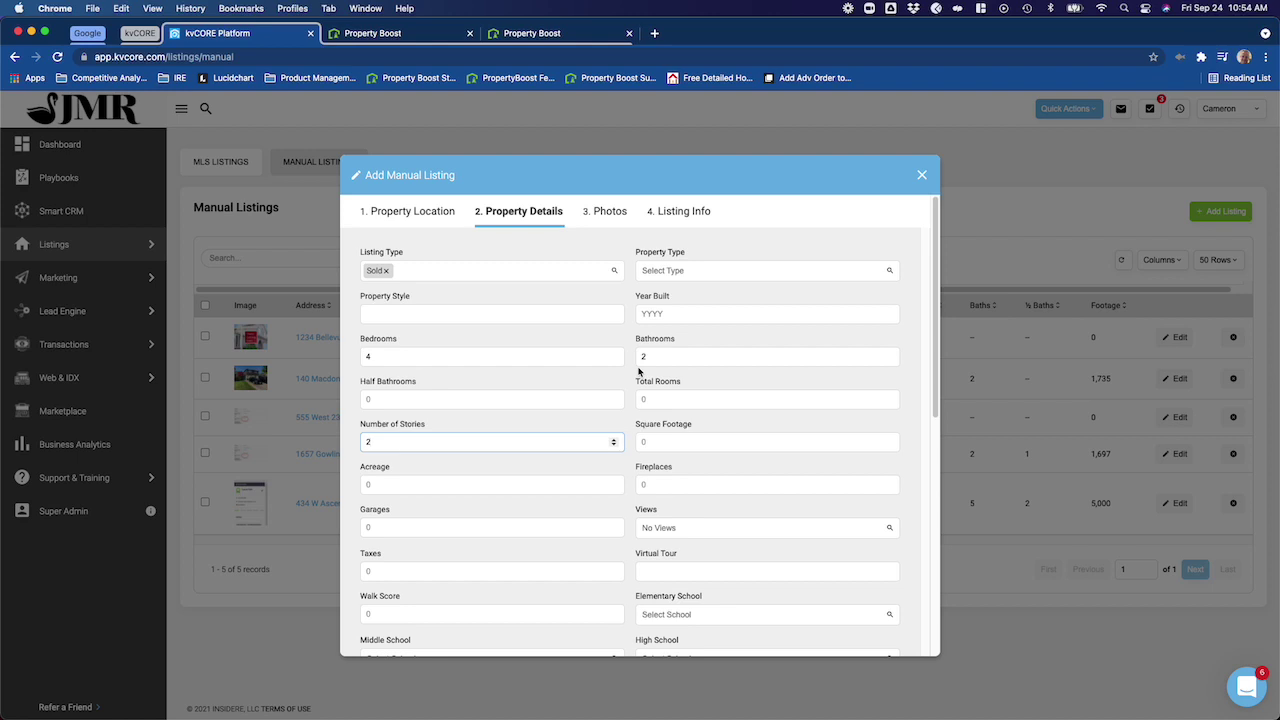
scroll(638, 370, down, 5)
scroll(640, 365, down, 5)
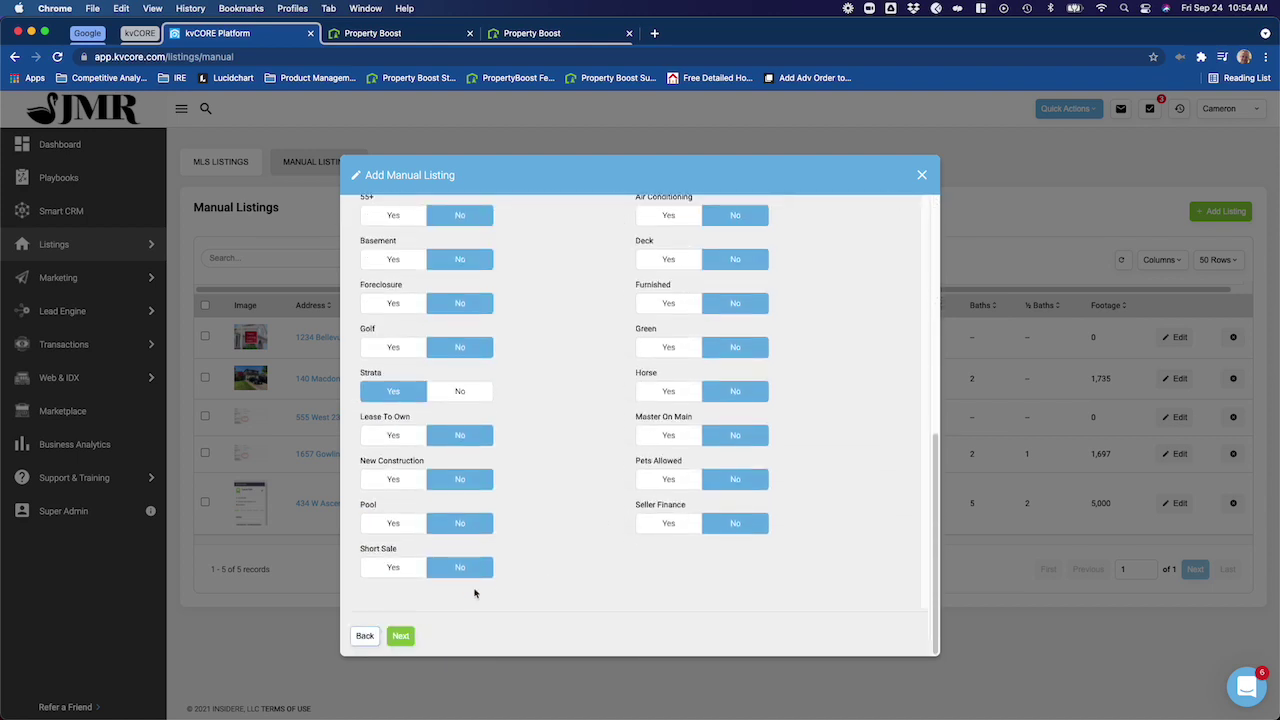
- In the Photos step, upload the first house photo from Downloads
click(401, 636)
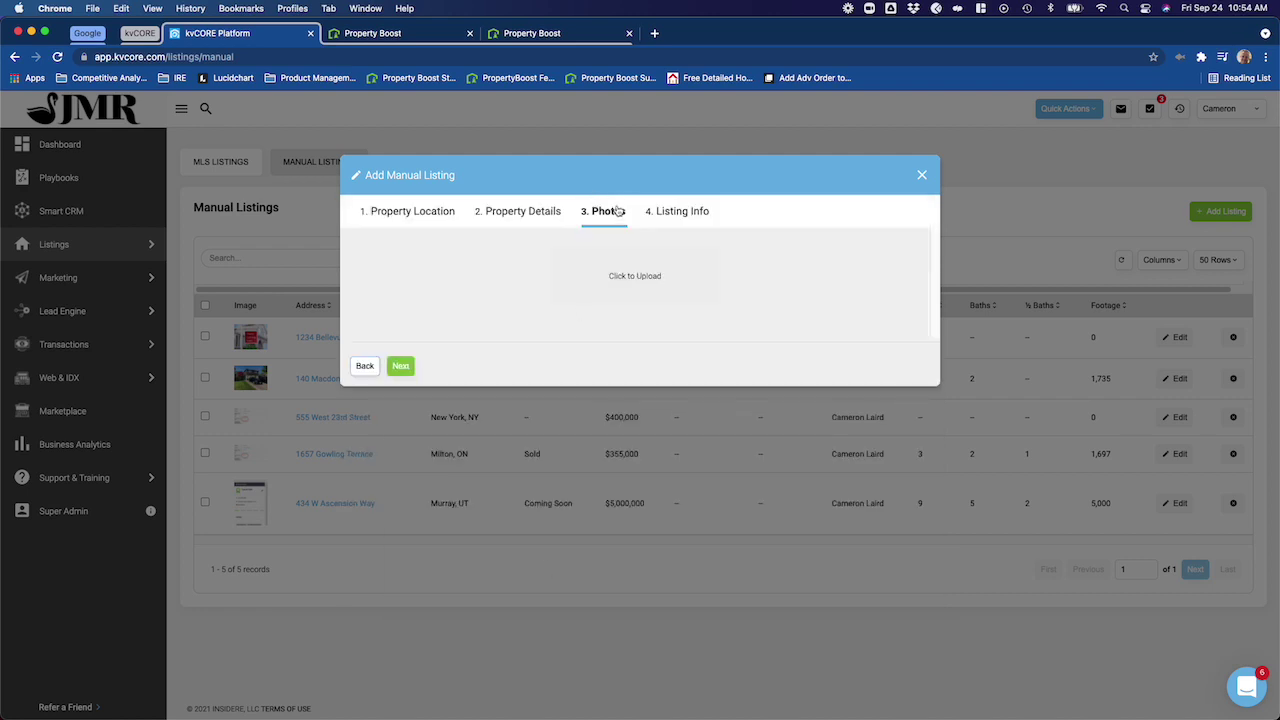
click(648, 283)
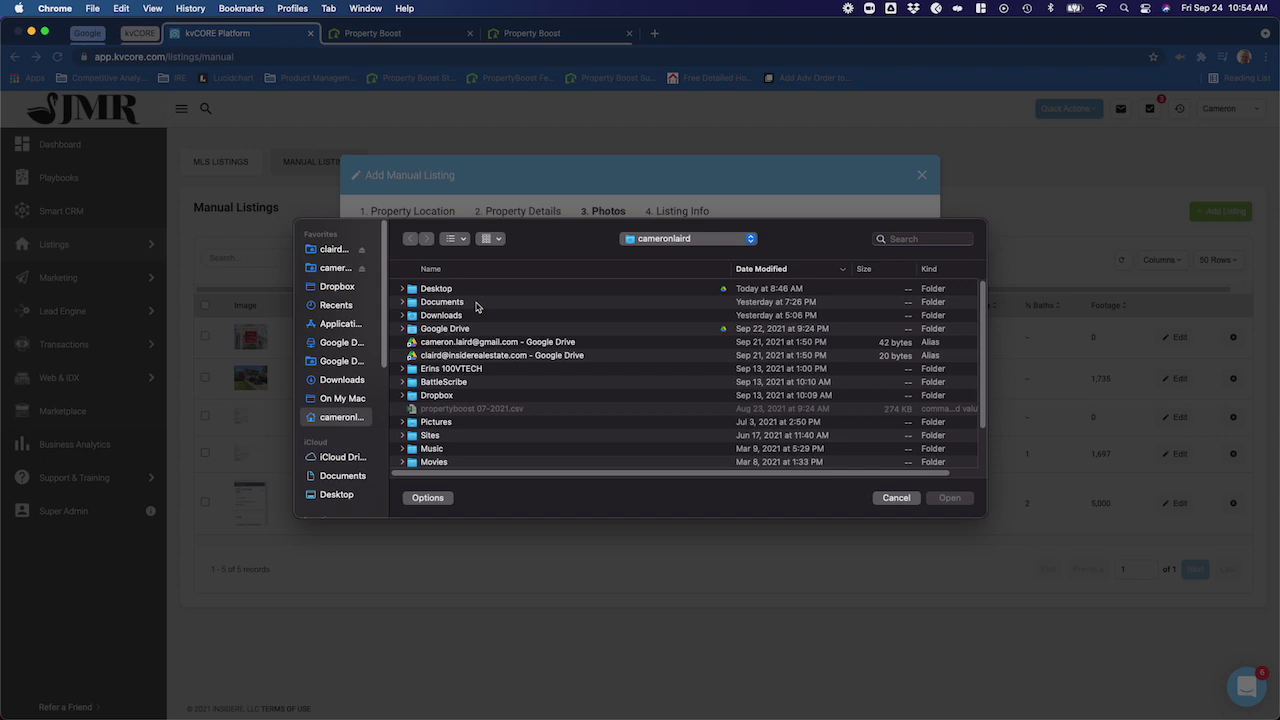
double_click(435, 316)
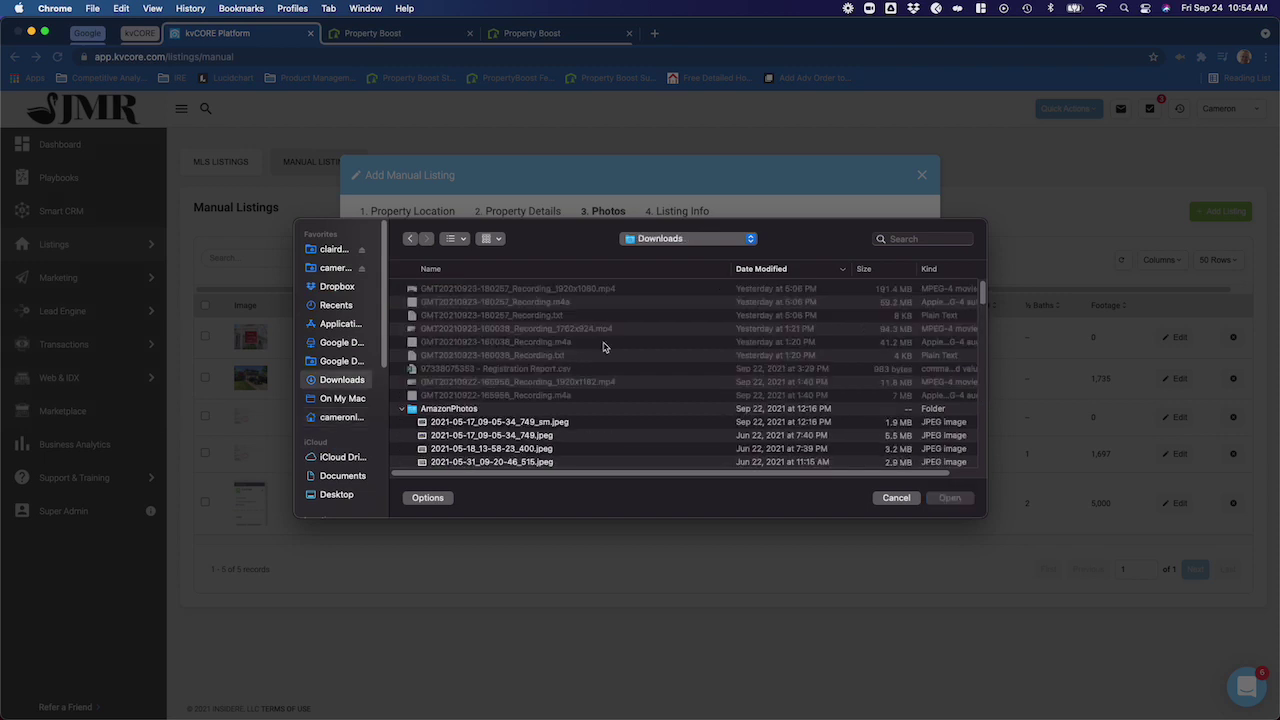
scroll(659, 415, down, 4)
scroll(659, 415, up, 2)
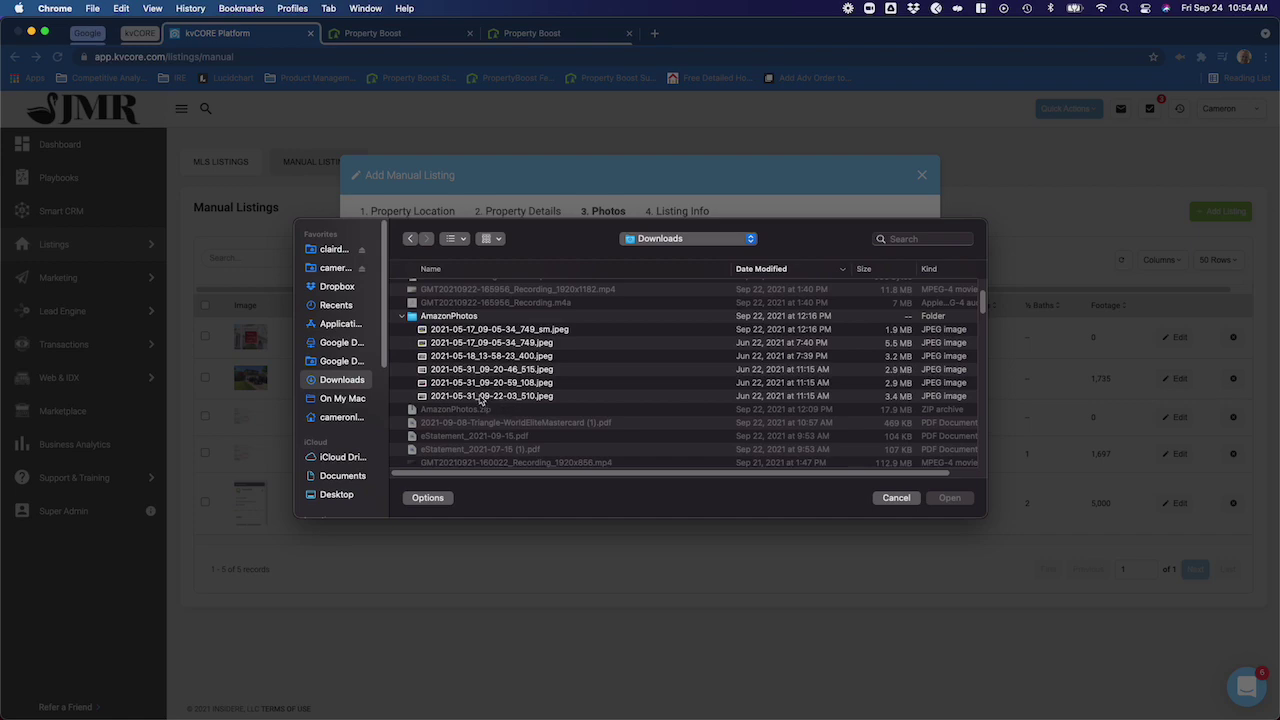
click(472, 330)
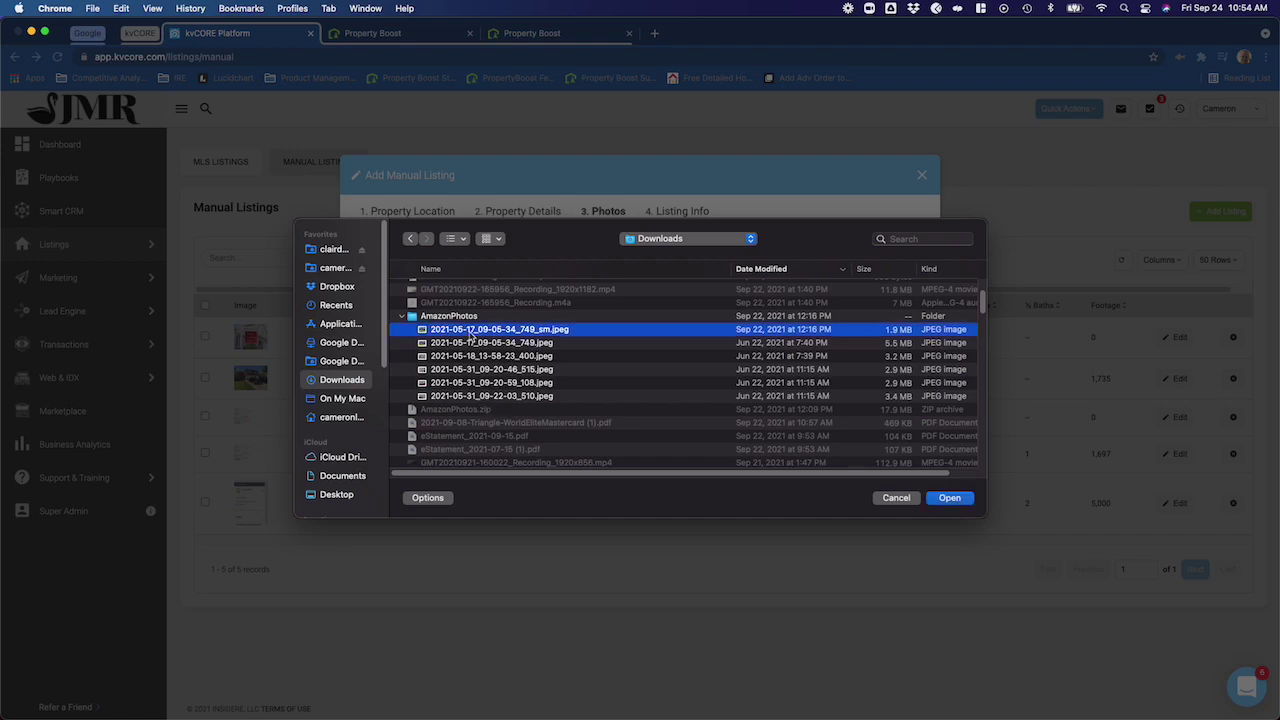
click(955, 498)
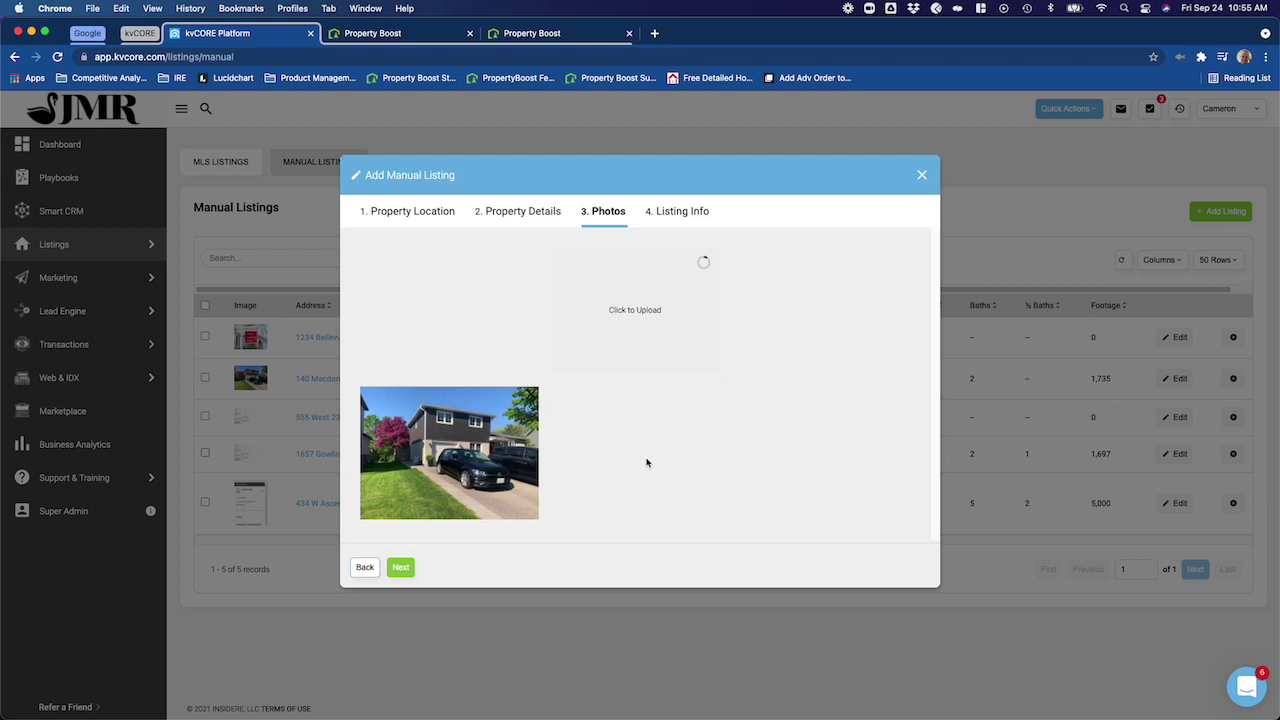
- Upload 2021-05-17_09-05-34_749.jpeg and 2021-05-31_09-20-46_515.jpeg, then continue to Listing Info
click(652, 351)
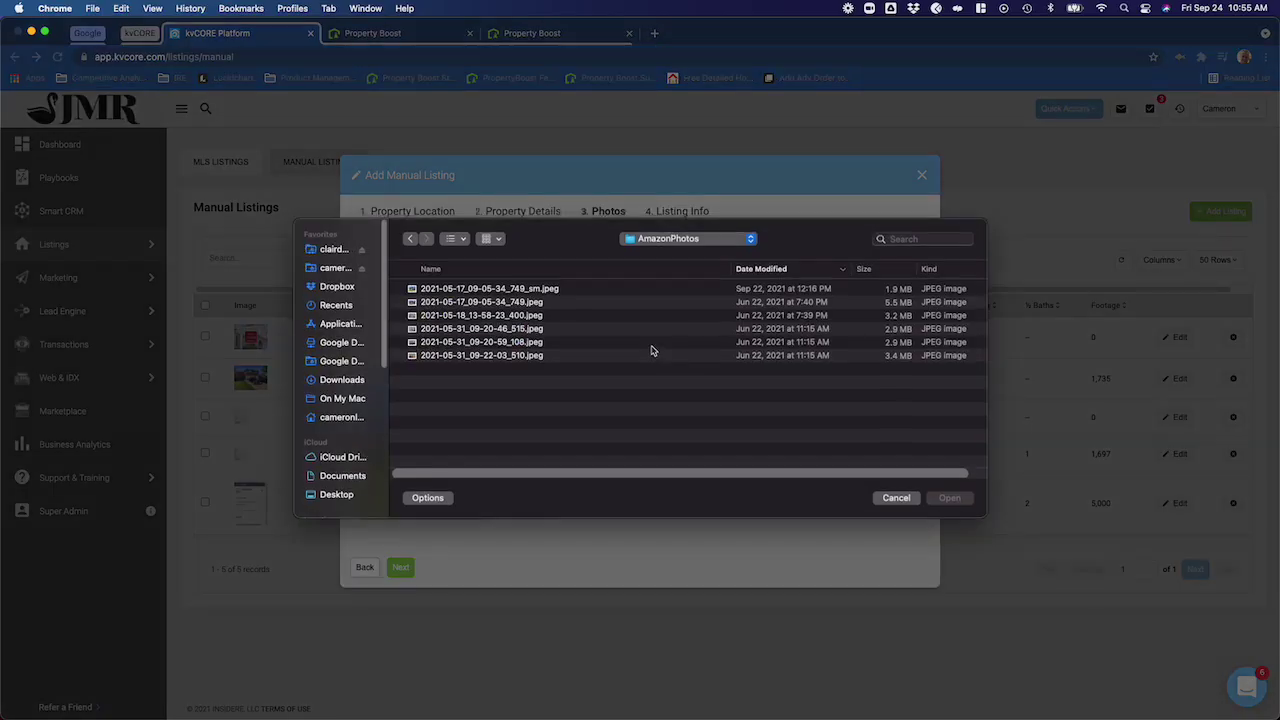
click(520, 302)
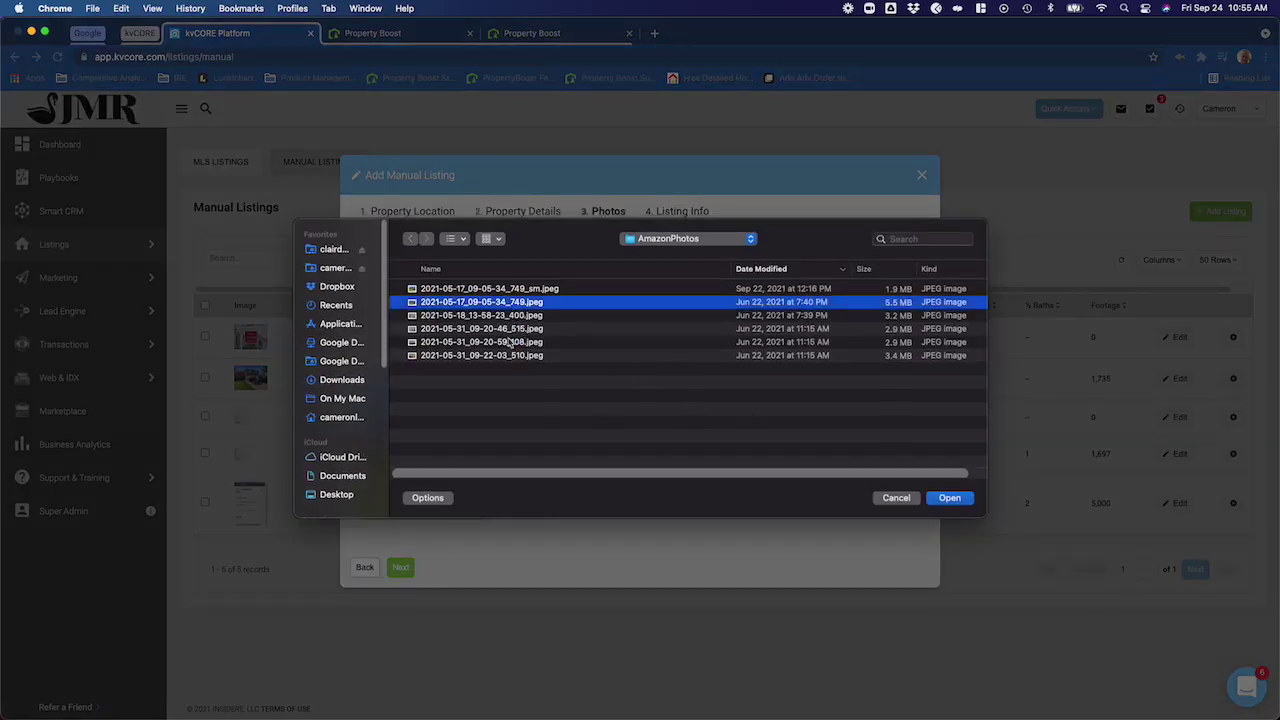
click(512, 329)
click(955, 499)
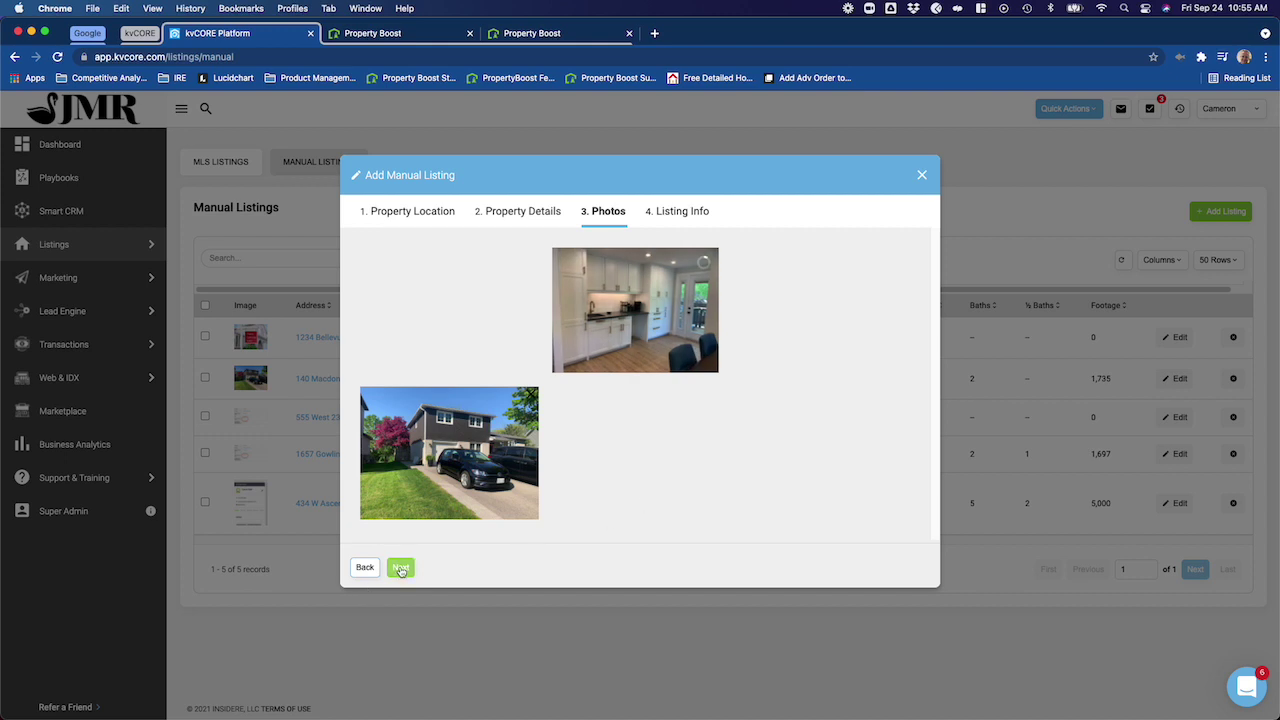
click(400, 567)
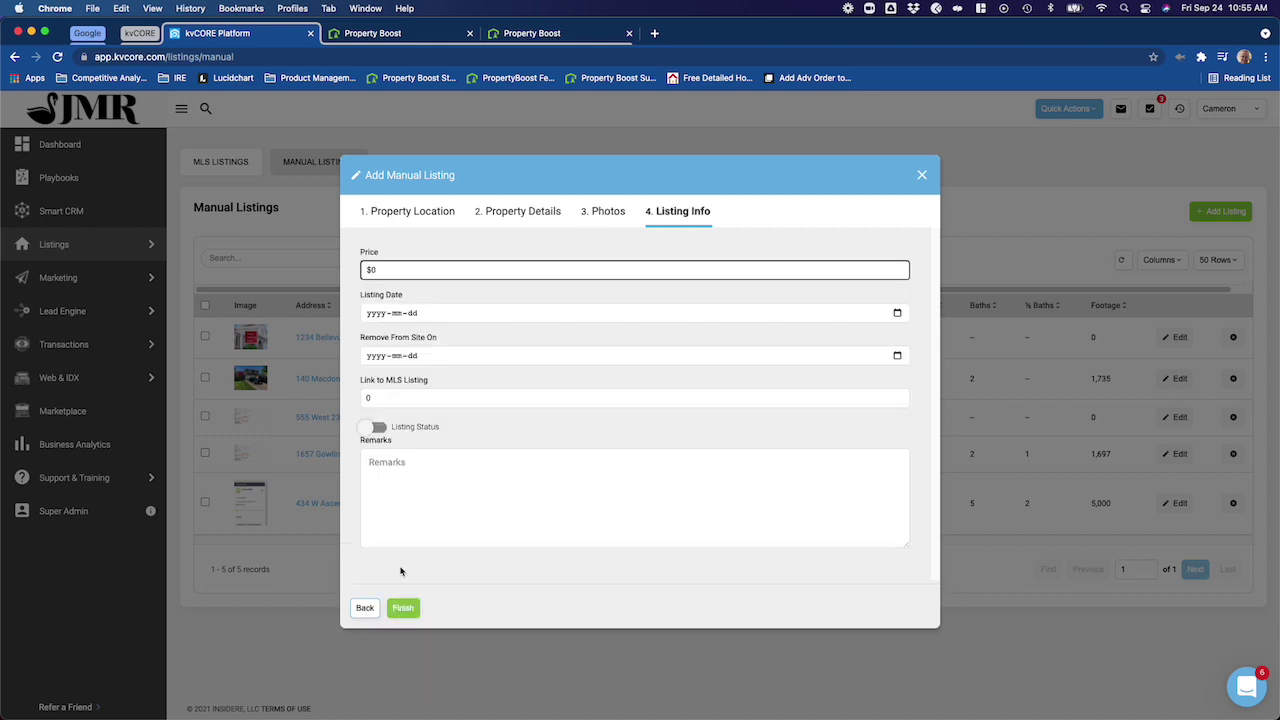
- Price the listing at $999,999 and finish creating it
click(405, 271)
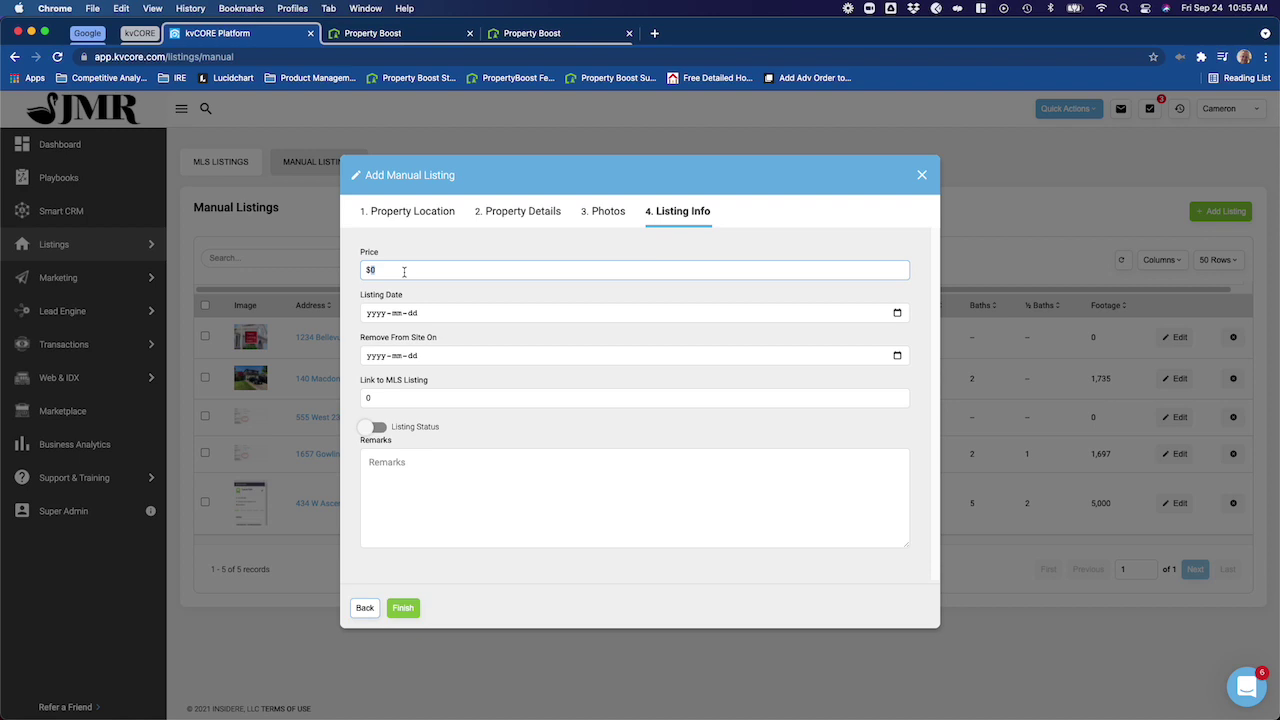
text(999,999)
click(403, 607)
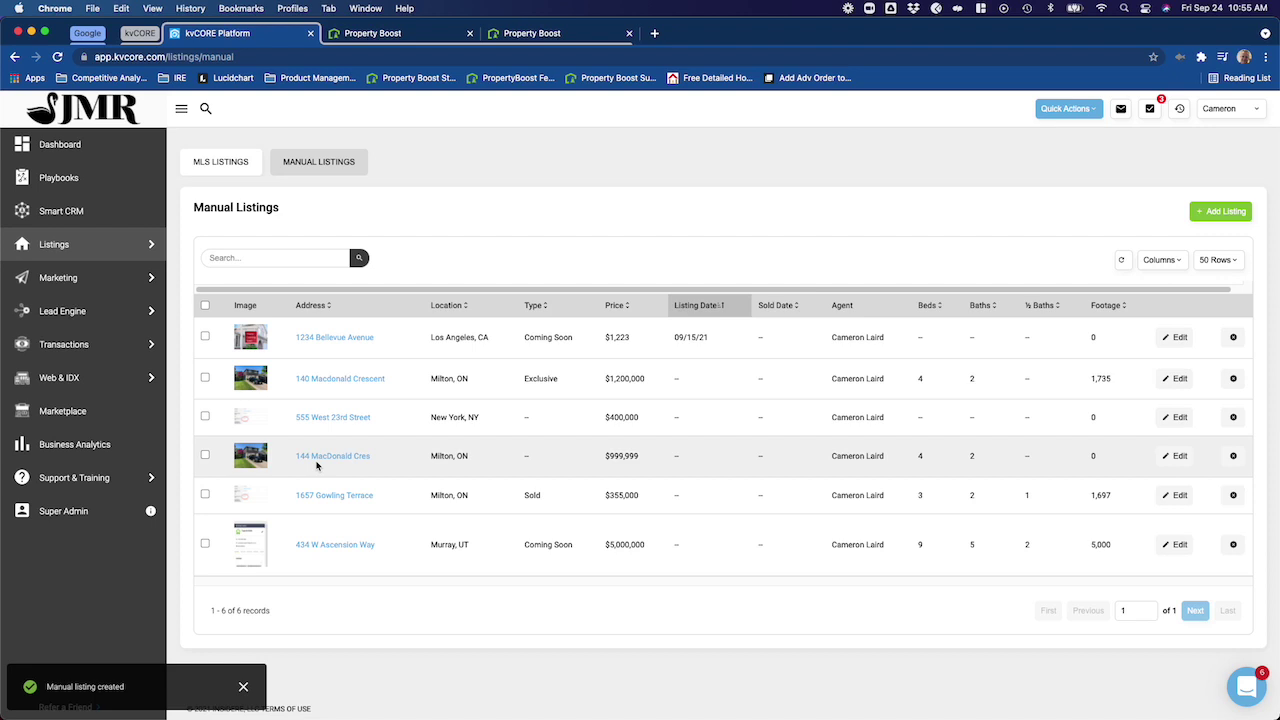
click(346, 458)
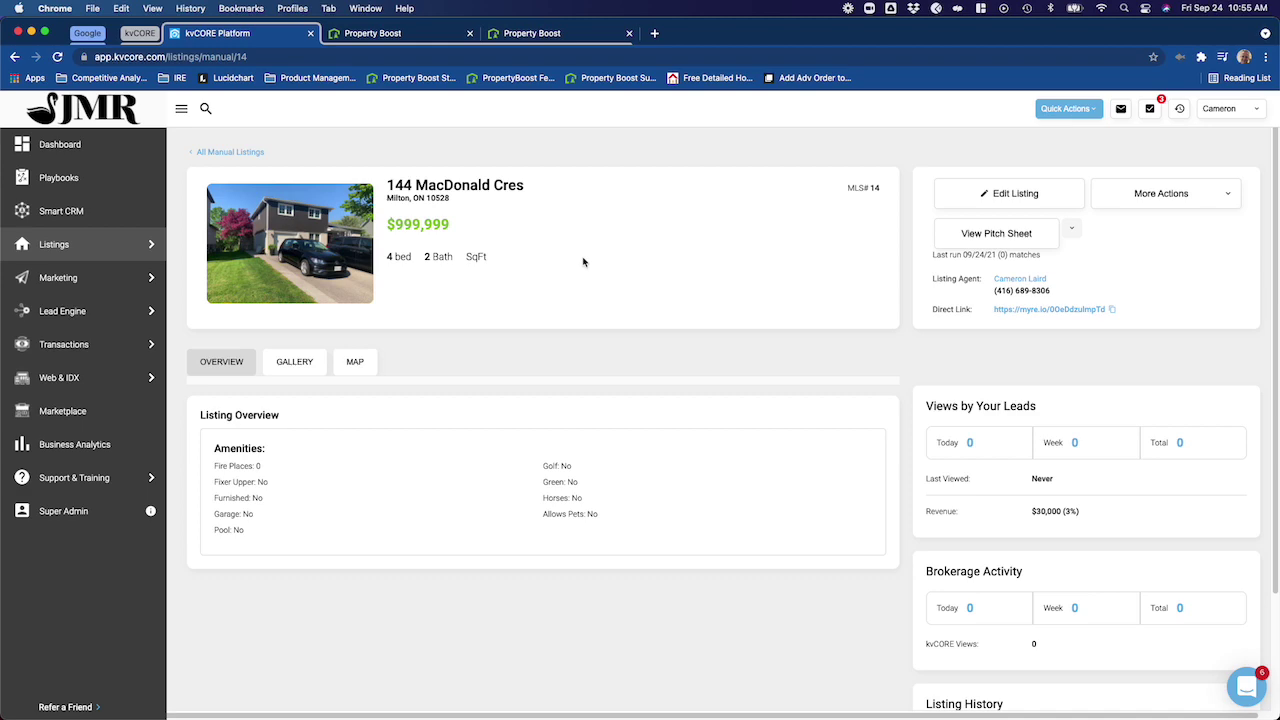
click(371, 34)
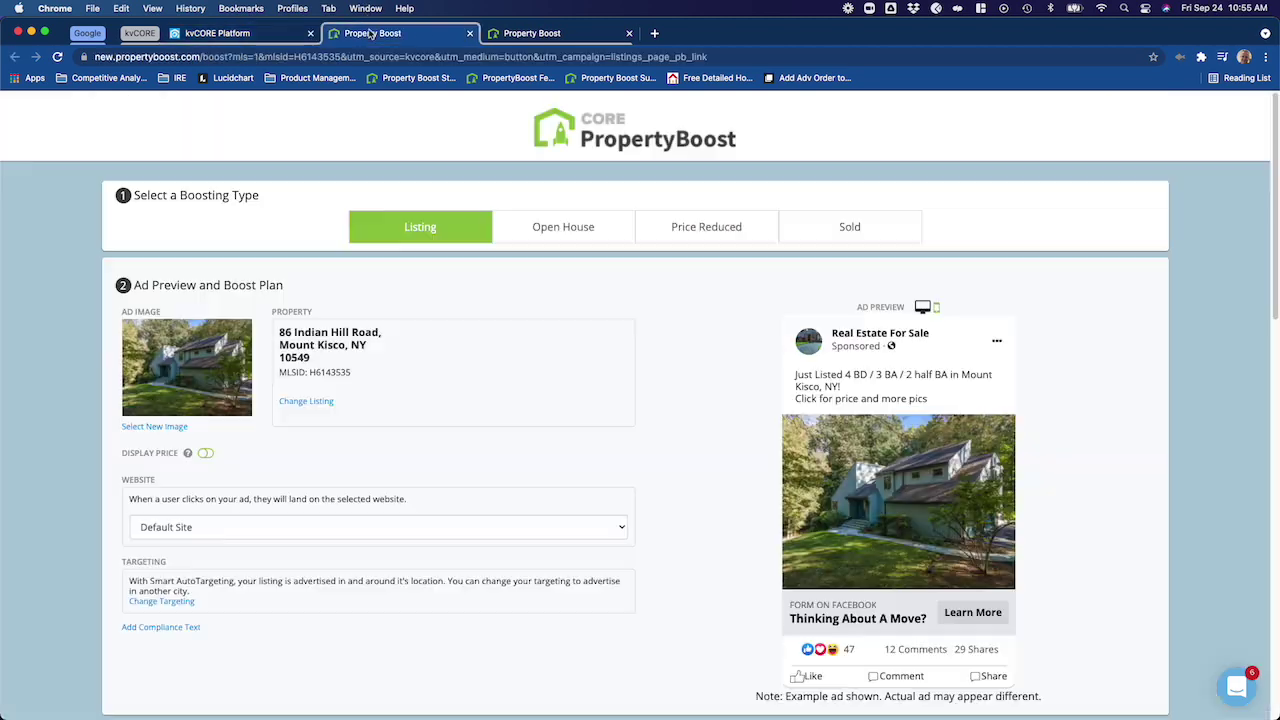
click(652, 150)
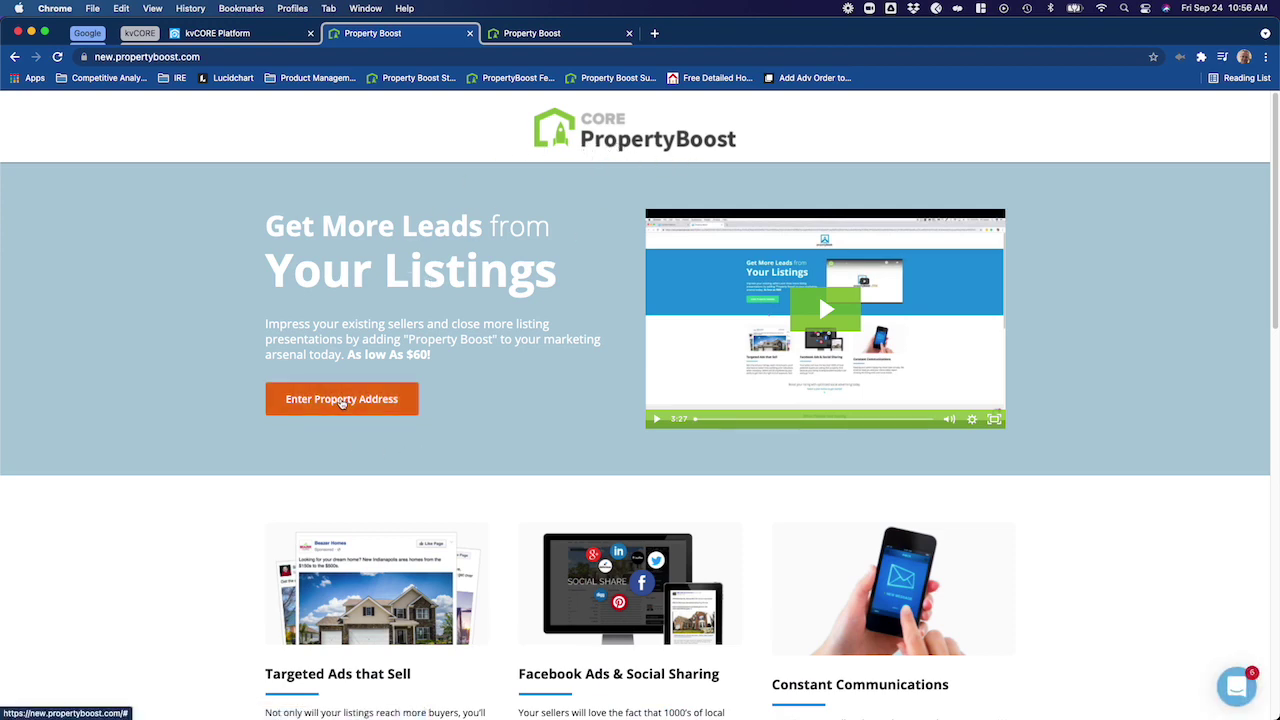
click(341, 399)
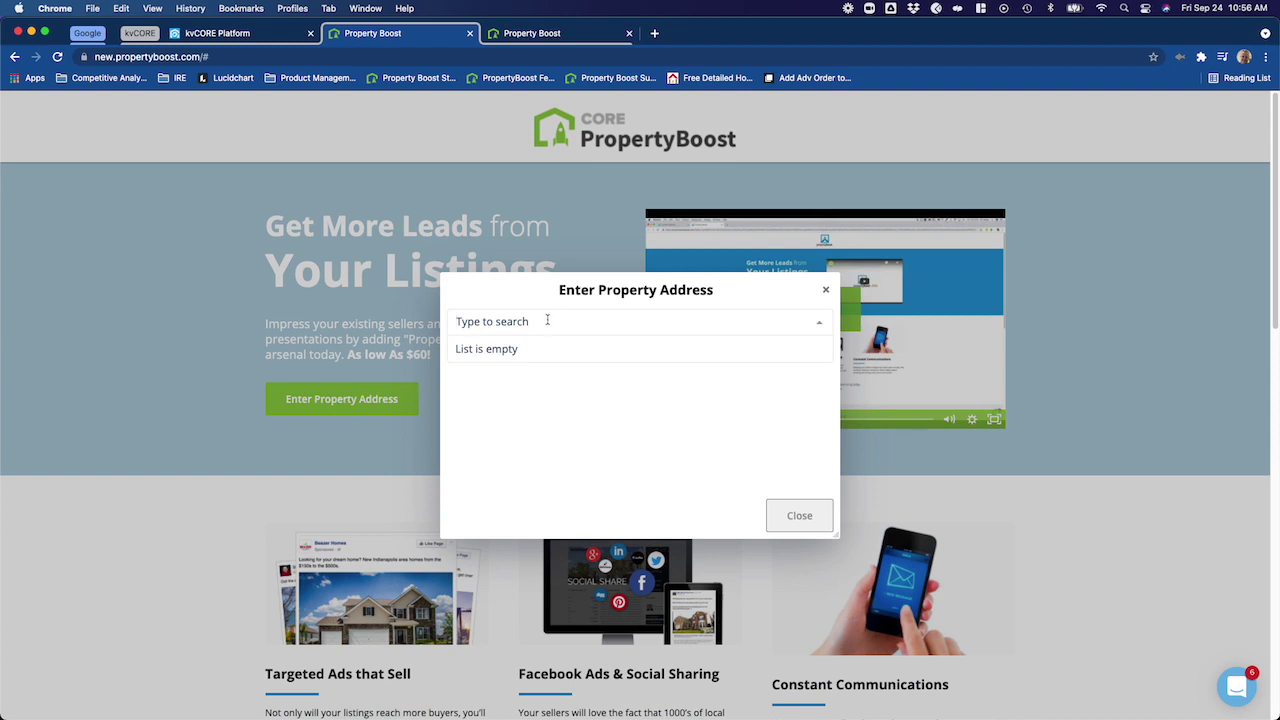
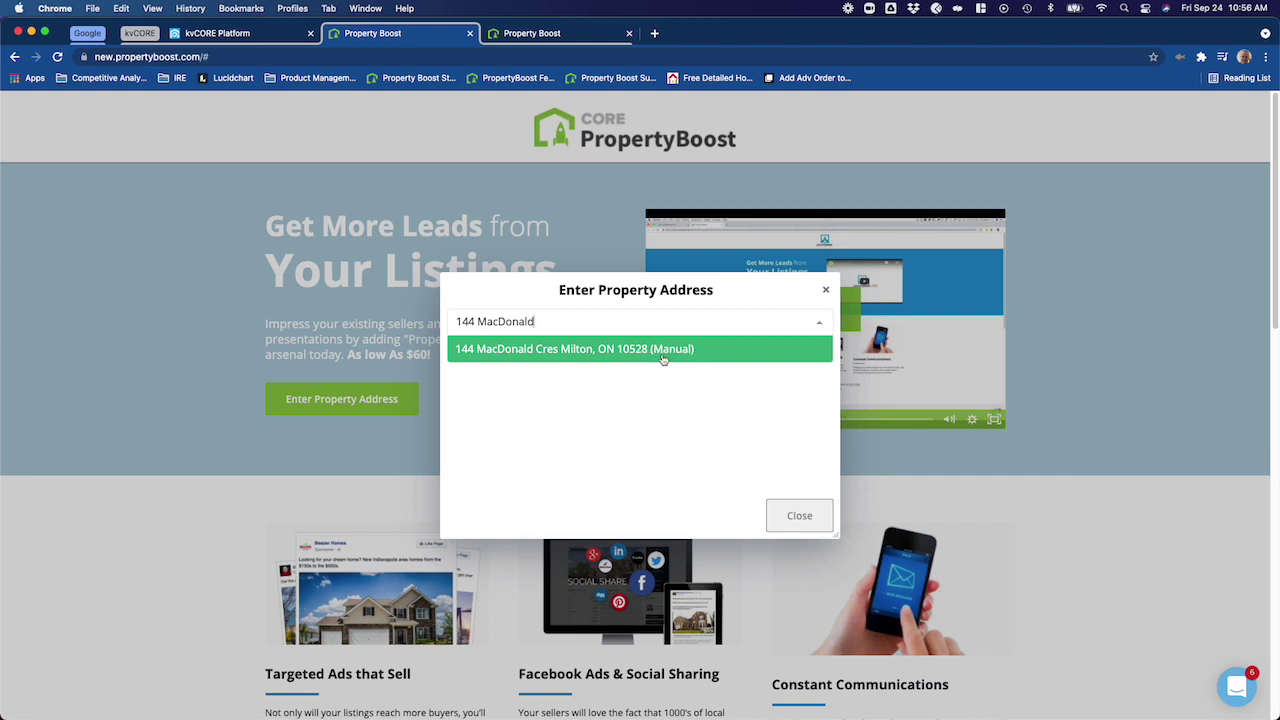
triple_click(593, 323)
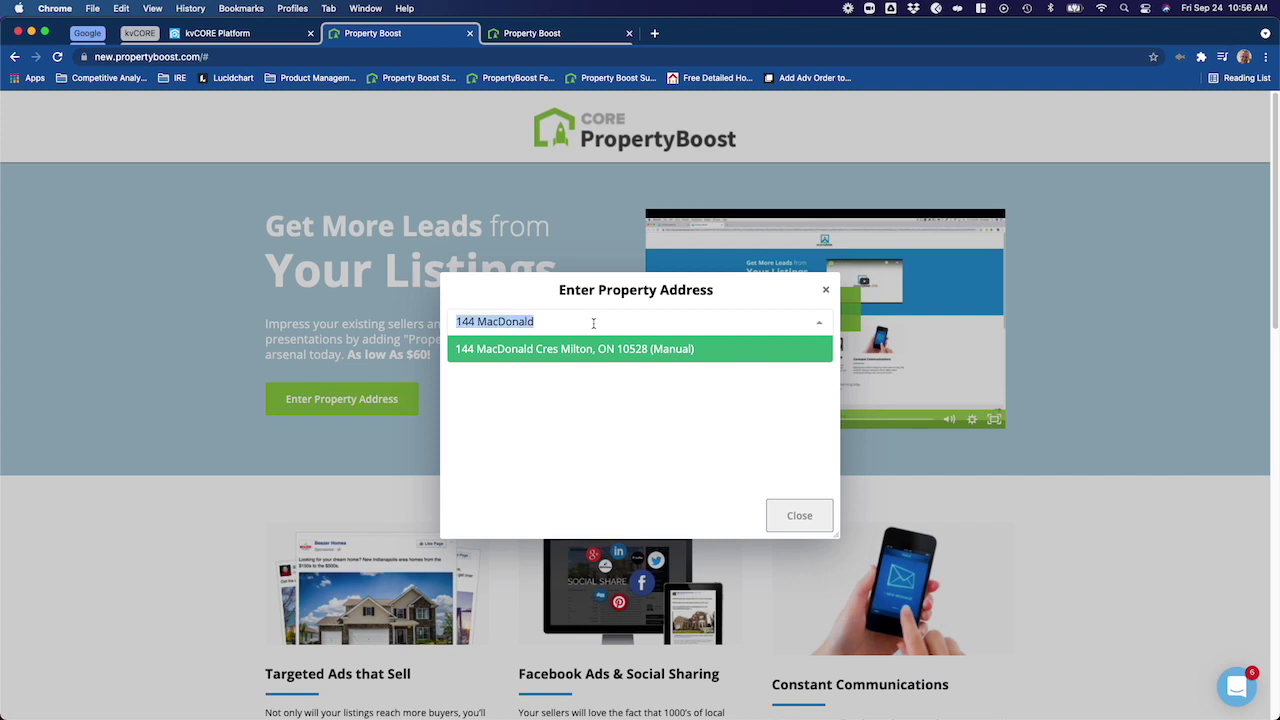
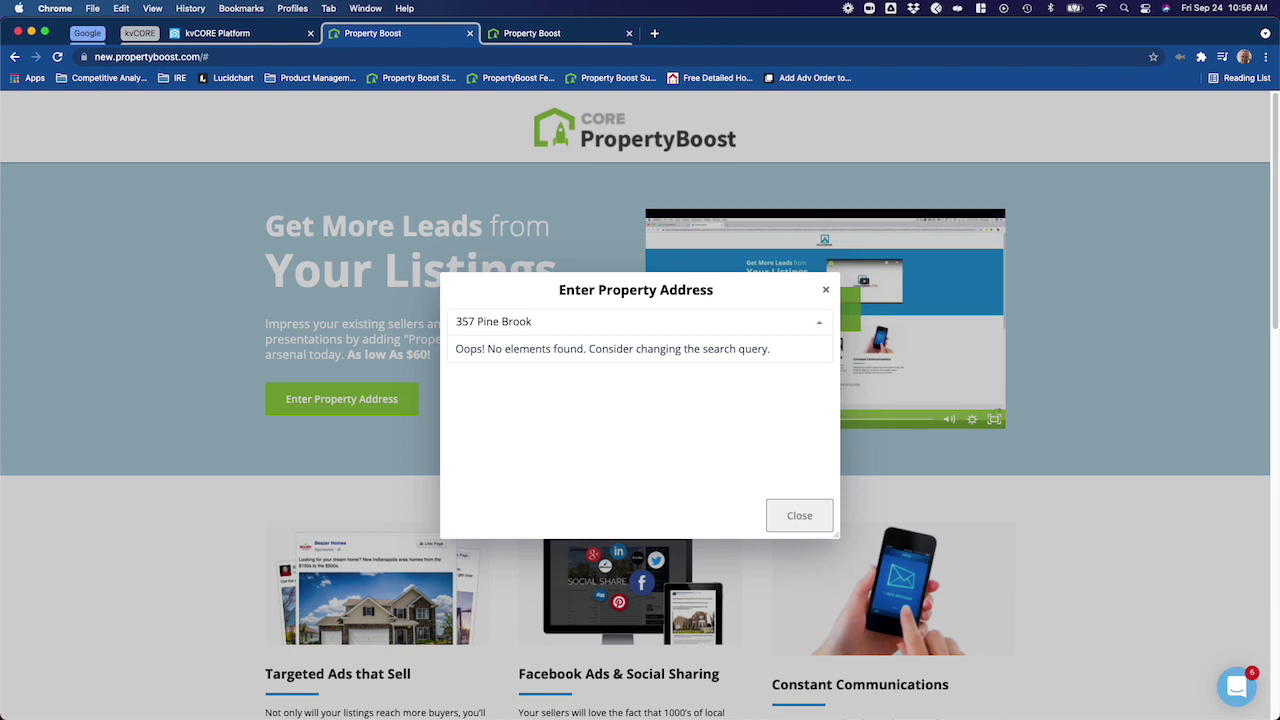
click(470, 321)
key(BackSpace)
text(6)
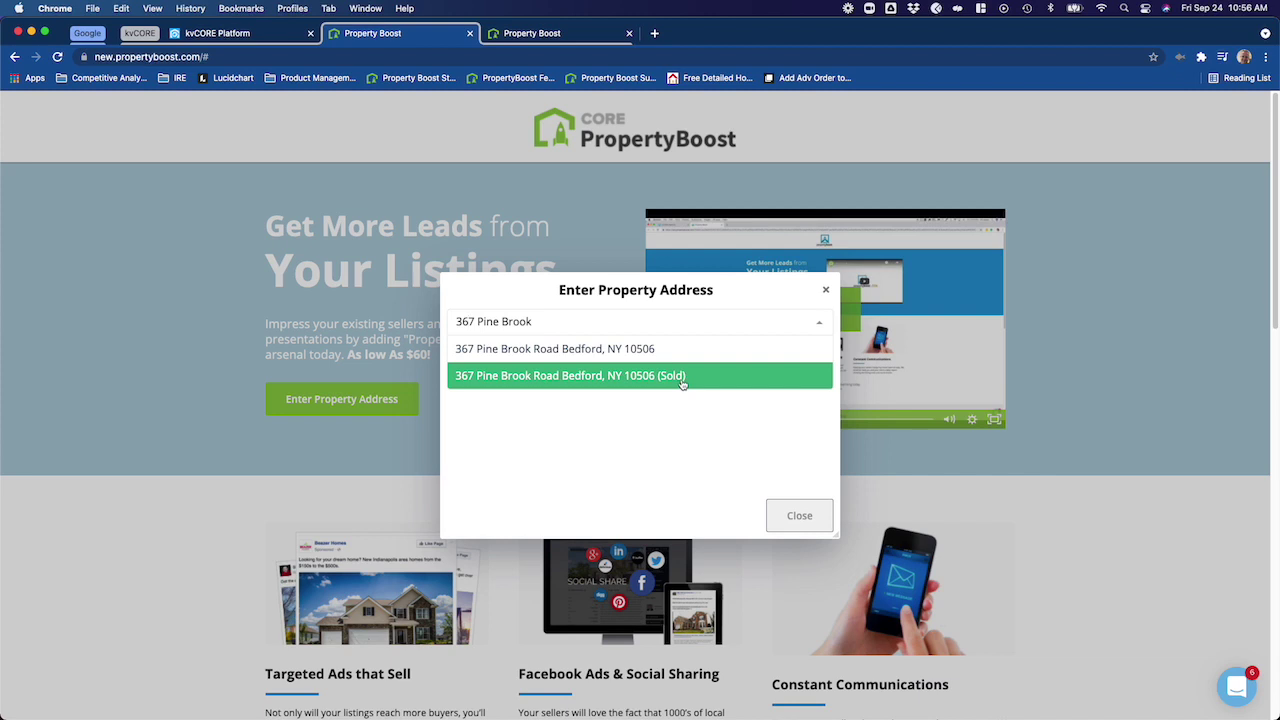
click(545, 317)
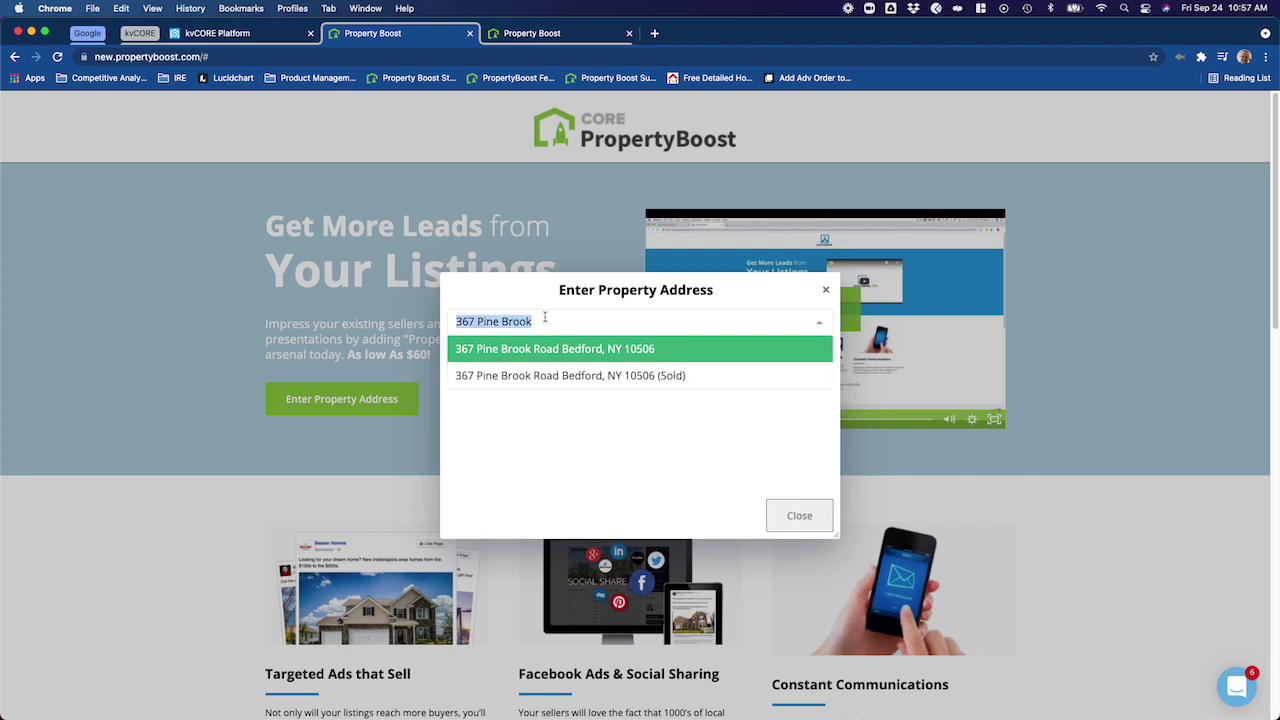
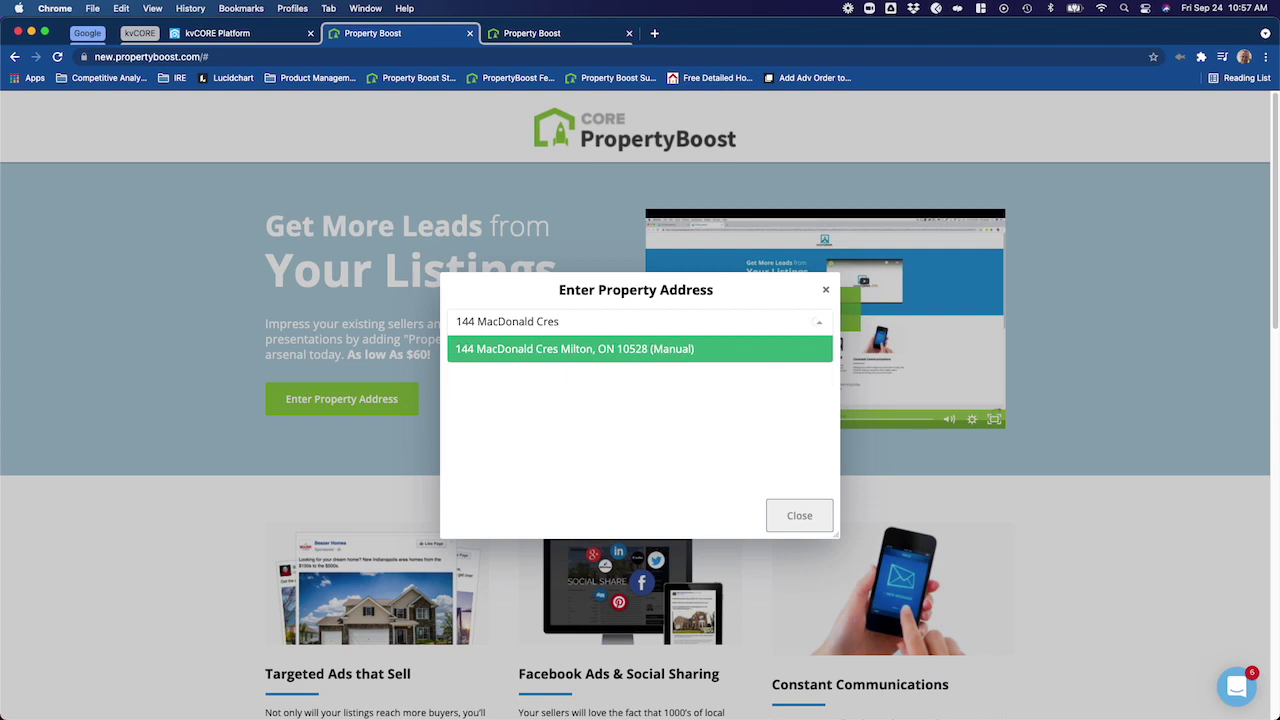
click(540, 349)
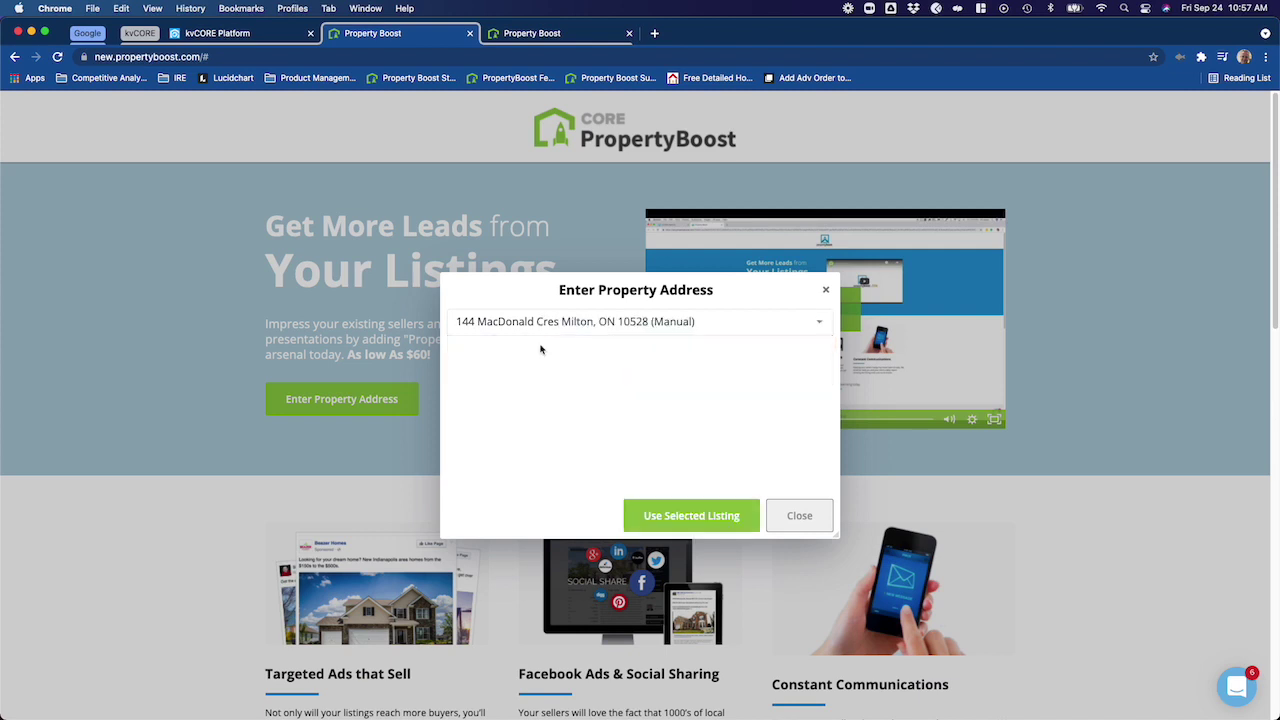
click(669, 516)
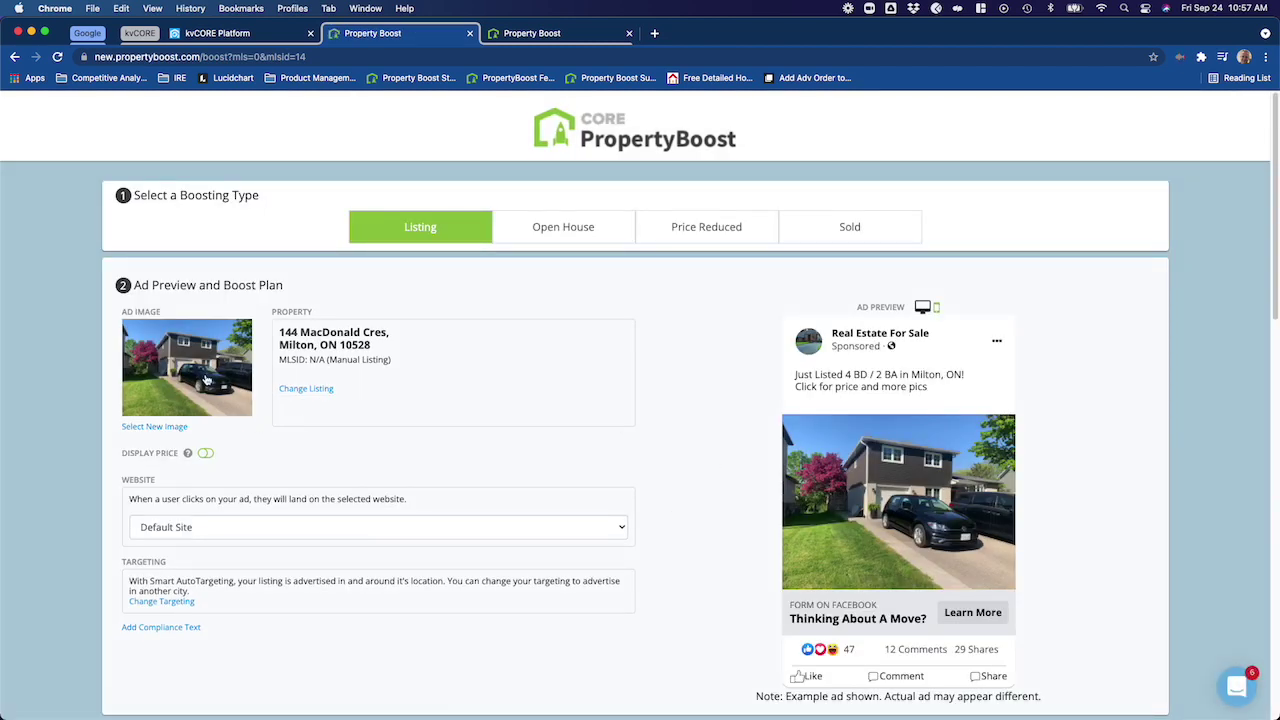
click(150, 429)
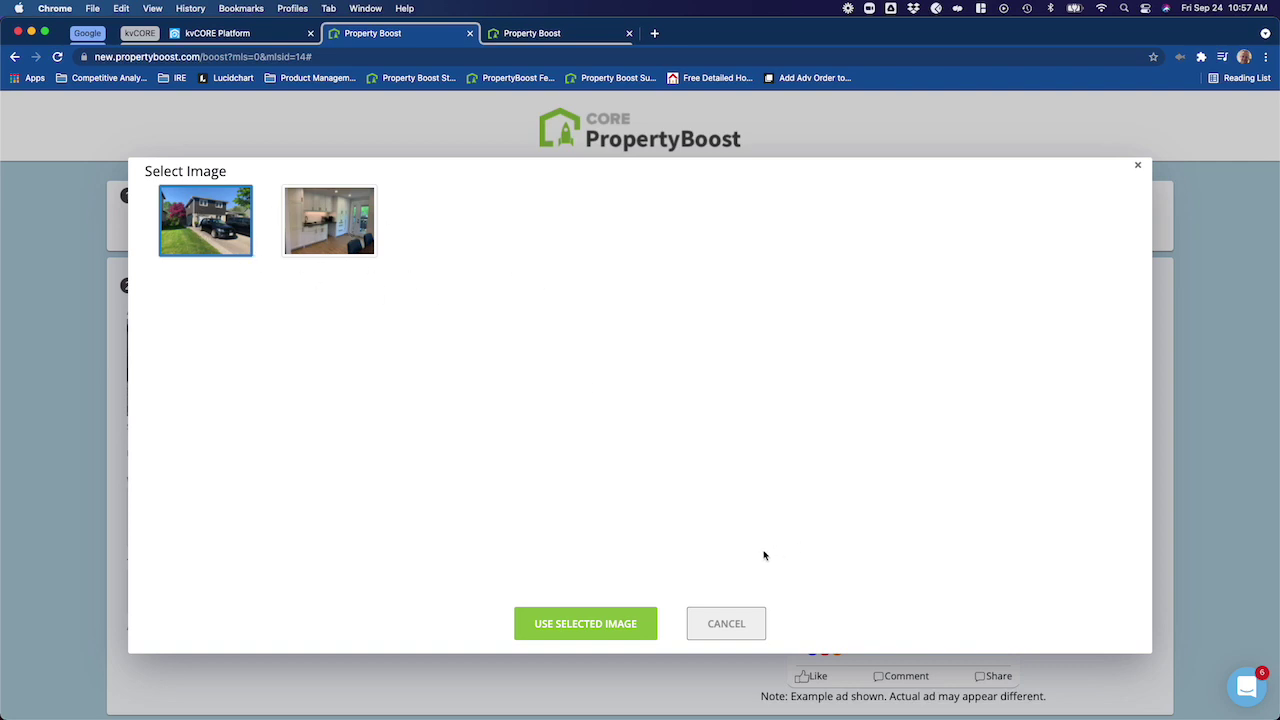
- Confirm the front-of-house photo as the ad image
click(603, 627)
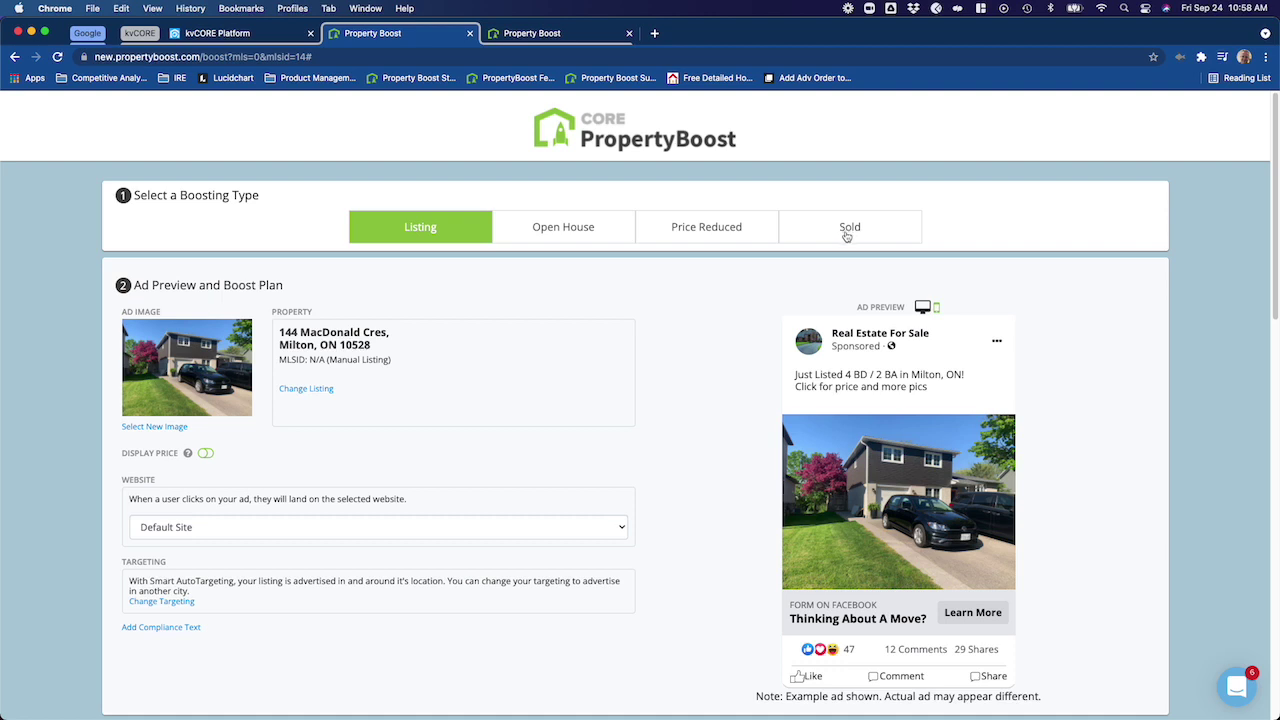
- Choose Sold as the boosting type so the ad preview reads 'Just sold in Milton, 4 BD / 2 BA'
click(846, 234)
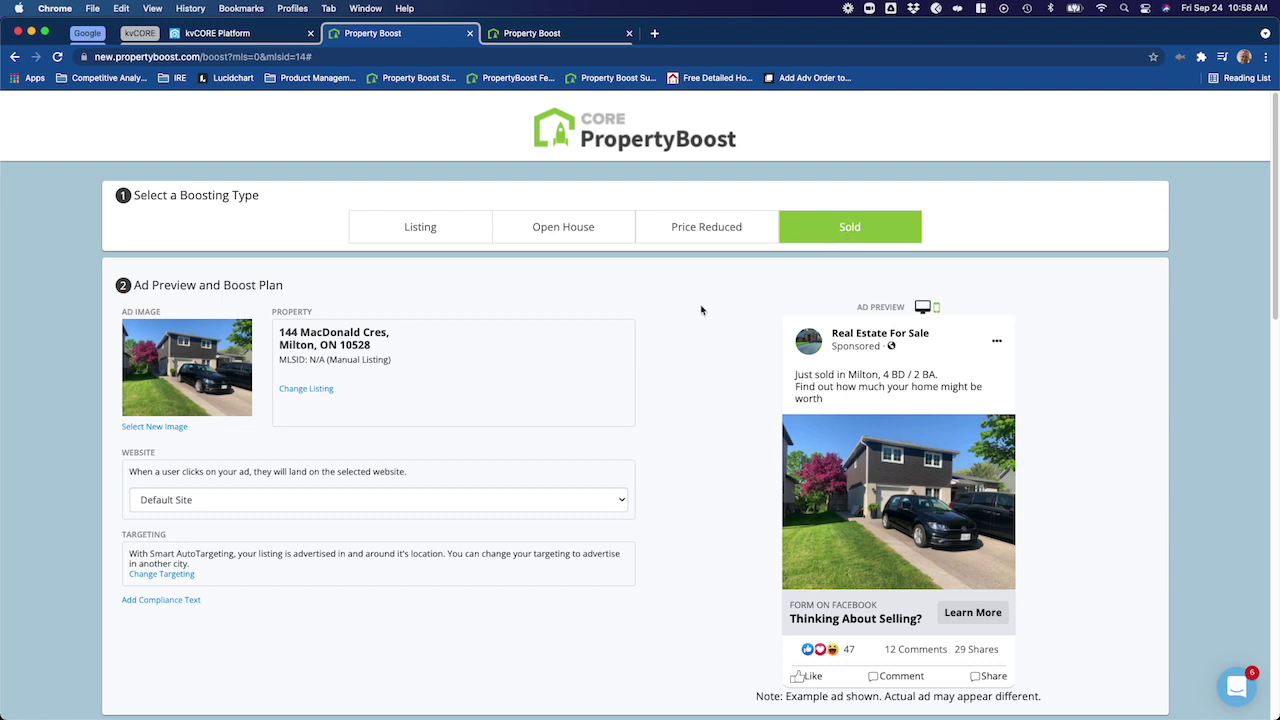